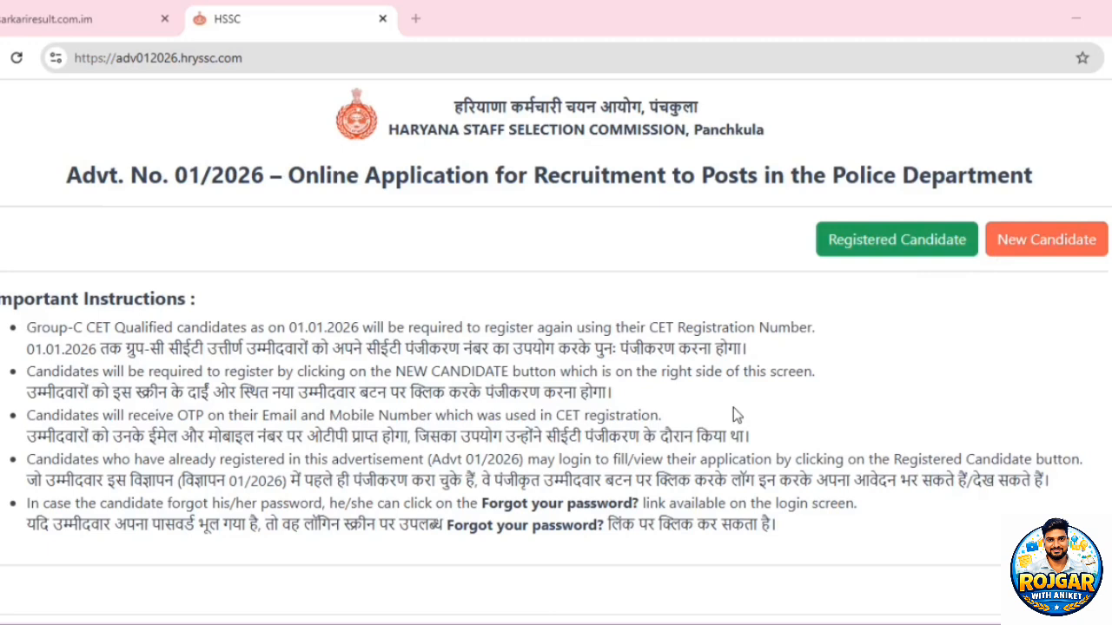
Step: Start a new candidate registration, accept the Advertisement 01/2026 terms and instructions, and proceed
left_click(1056, 251)
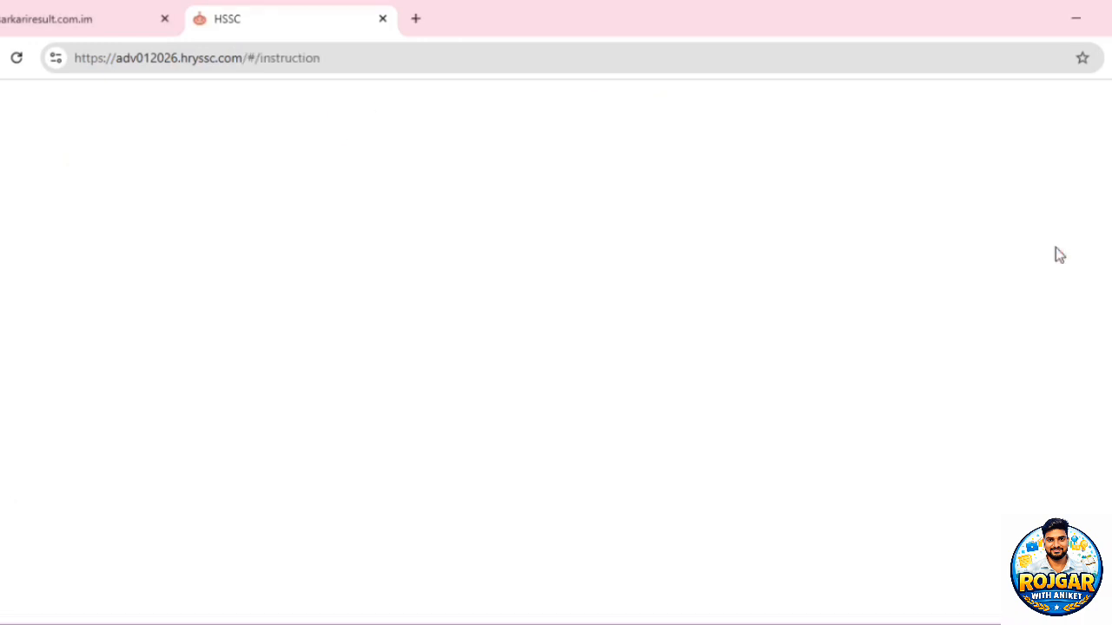
scroll(915, 390, "down", 2)
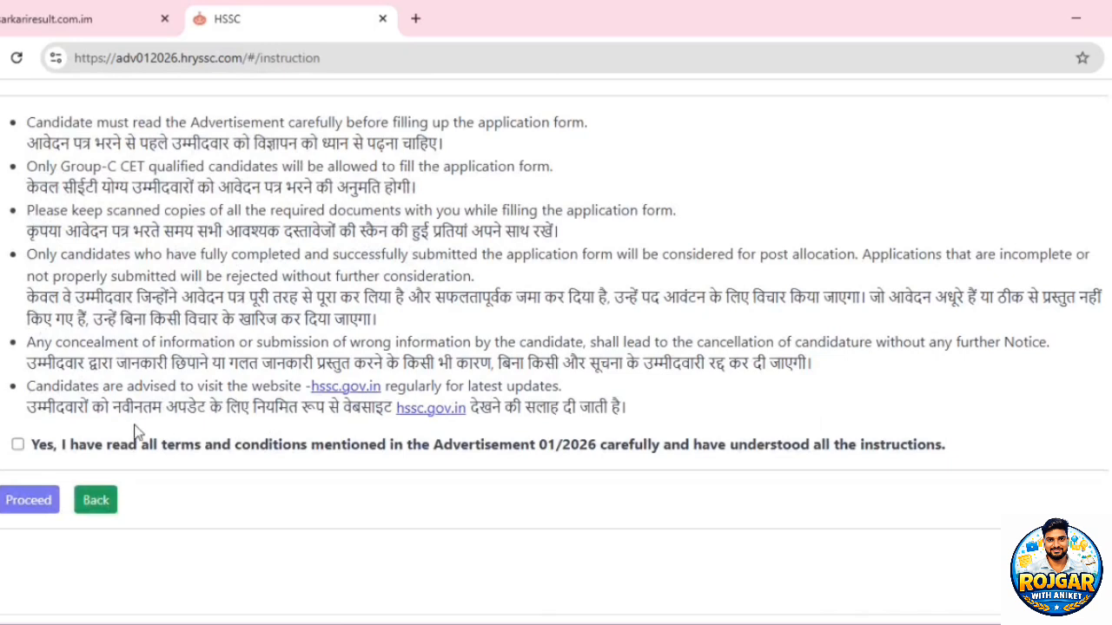
left_click(20, 446)
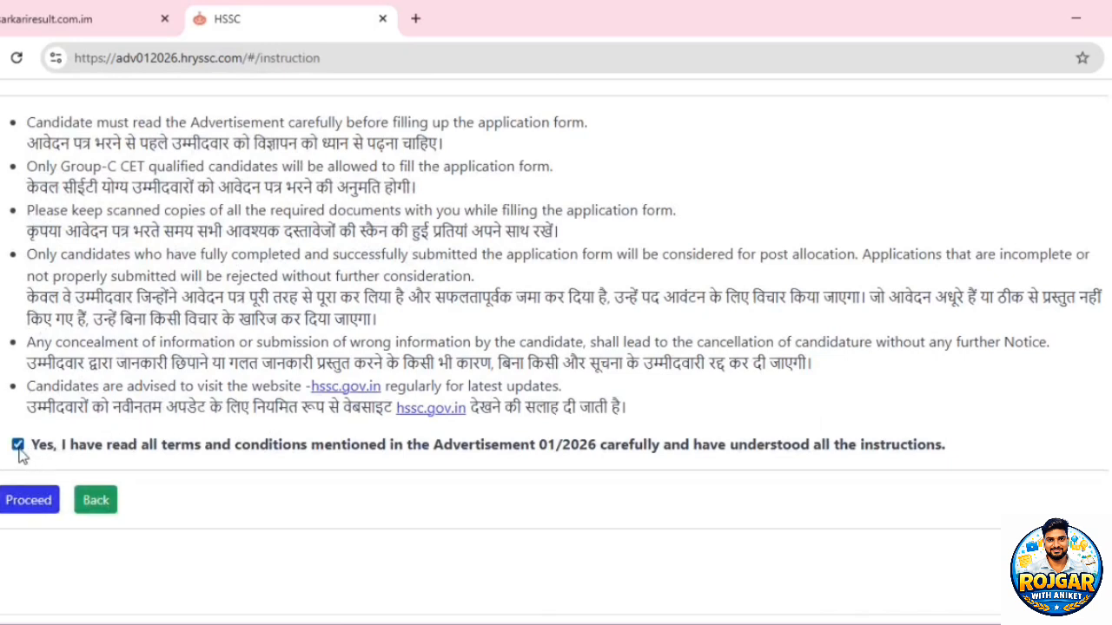
left_click(26, 508)
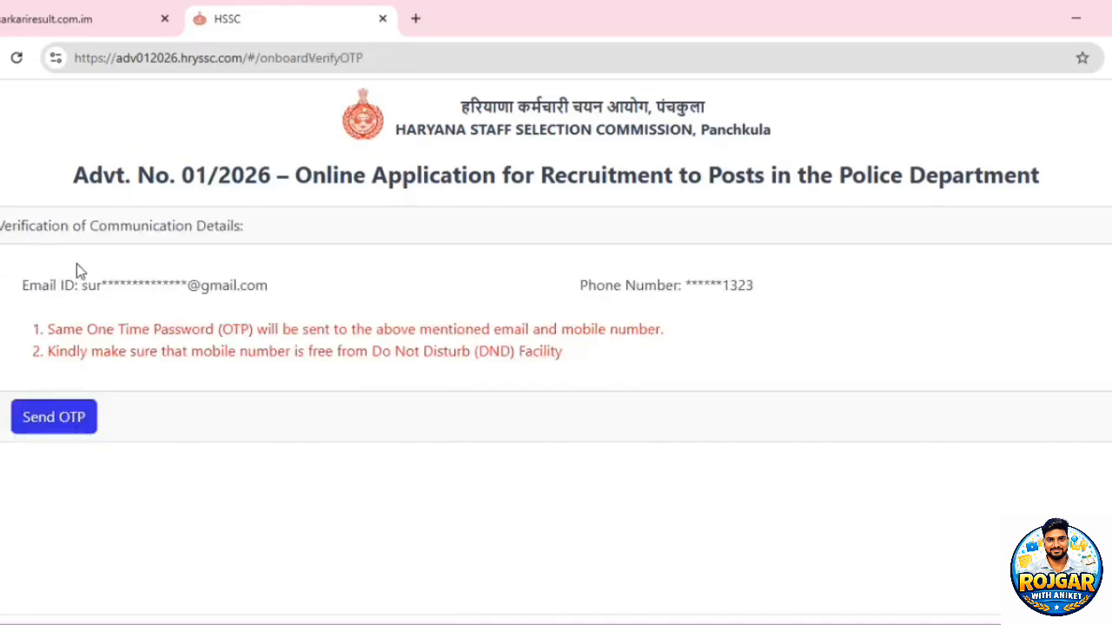
Step: Send the OTP to the registered e-mail and mobile number and submit the Verify OTP form
left_click(64, 422)
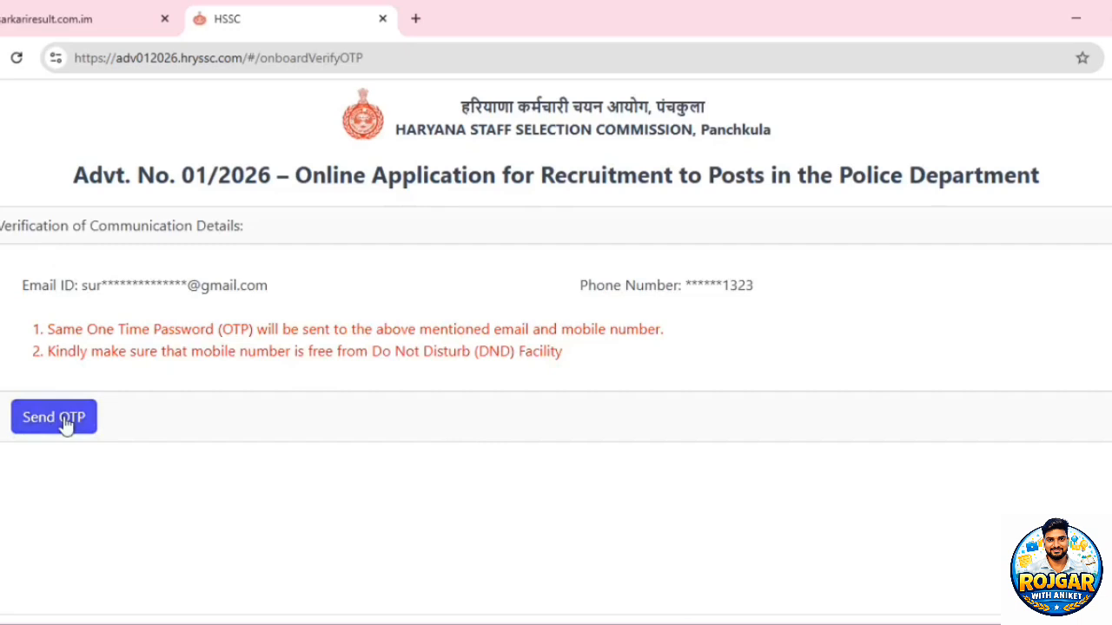
left_click(66, 424)
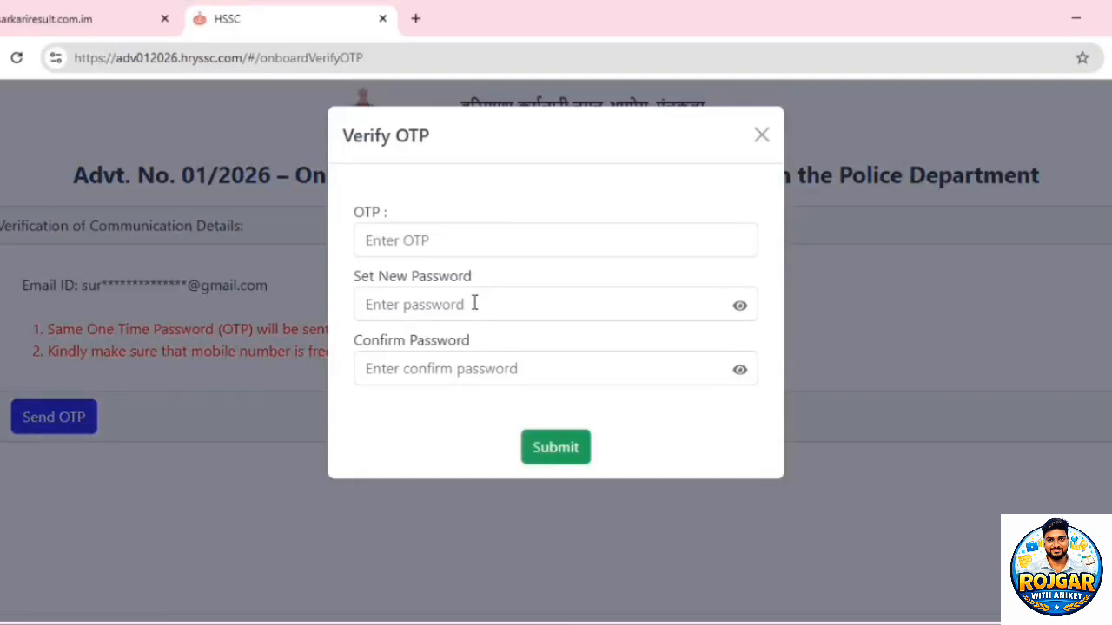
left_click(541, 450)
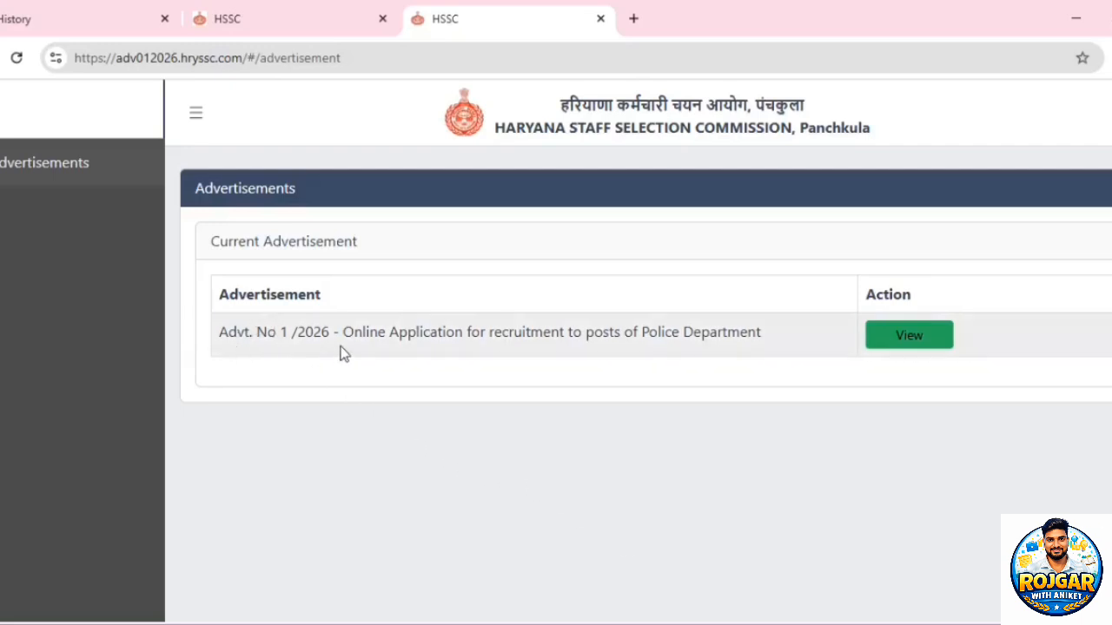
Step: View Advt. No 1/2026 for Police Department posts and proceed to fill its application form
left_click(909, 340)
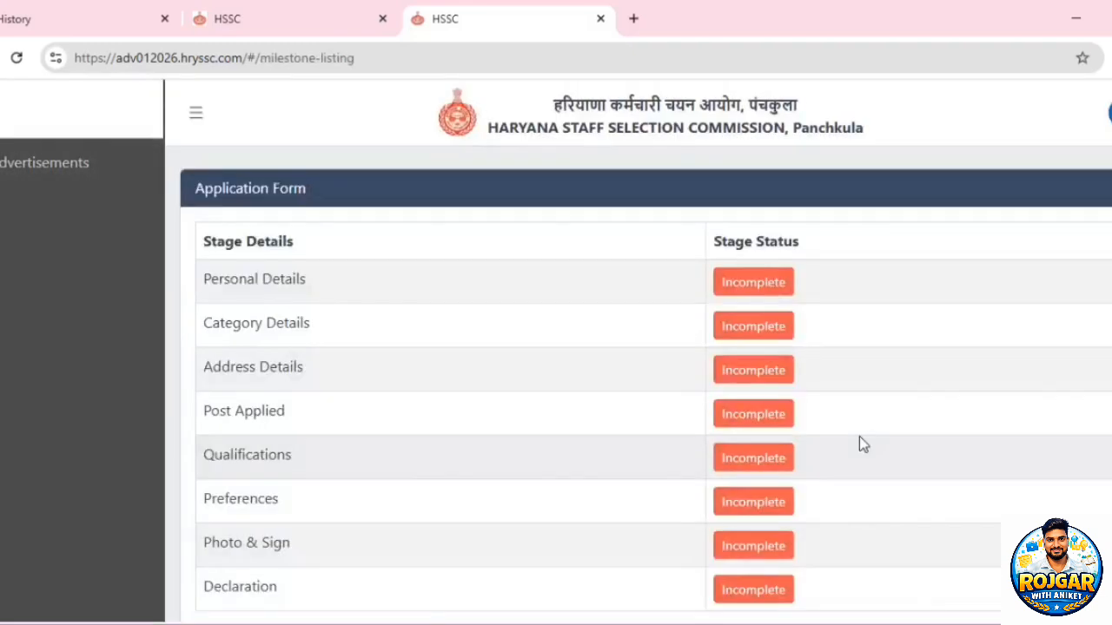
scroll(861, 444, "down", 2)
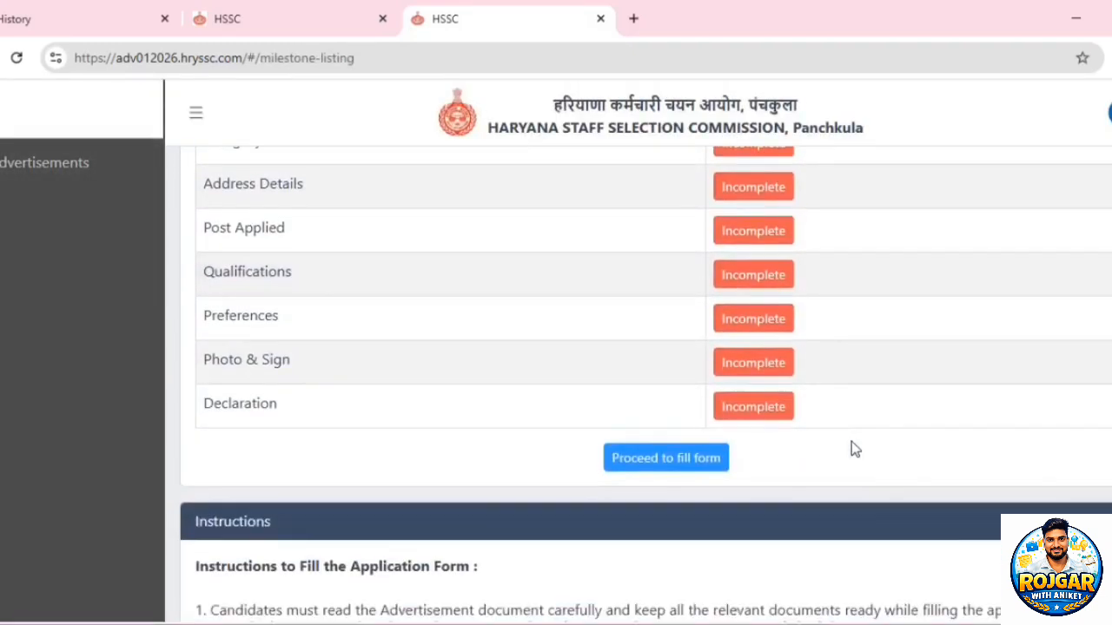
left_click(658, 460)
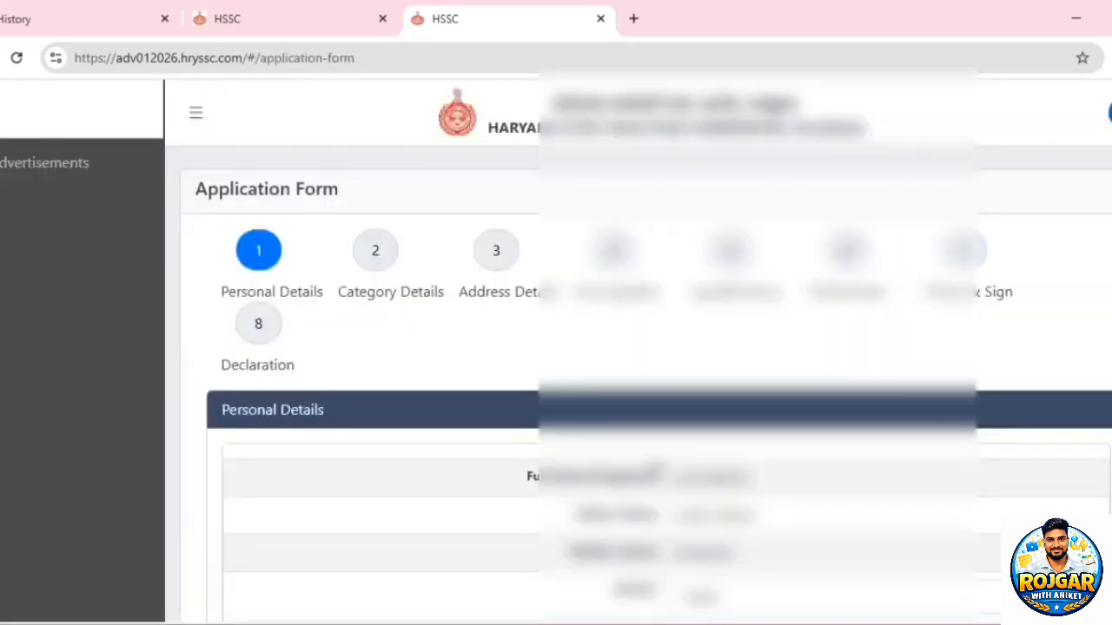
Step: In the personal details, choose the marital status and answer No to the twin brother/sister question
scroll(657, 471, "down", 1)
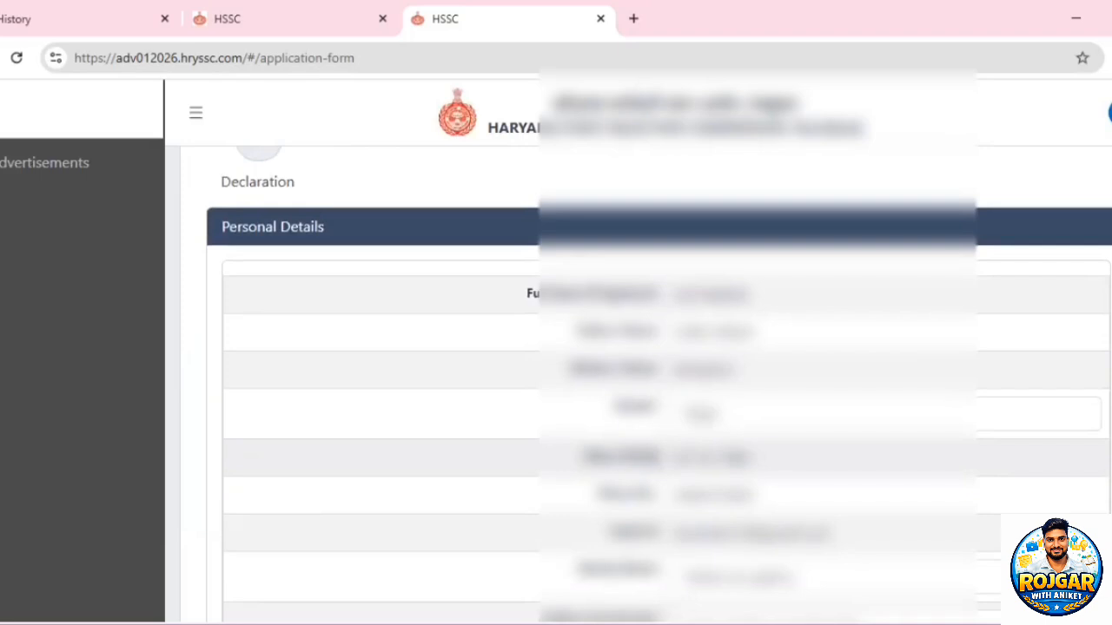
scroll(753, 408, "down", 3)
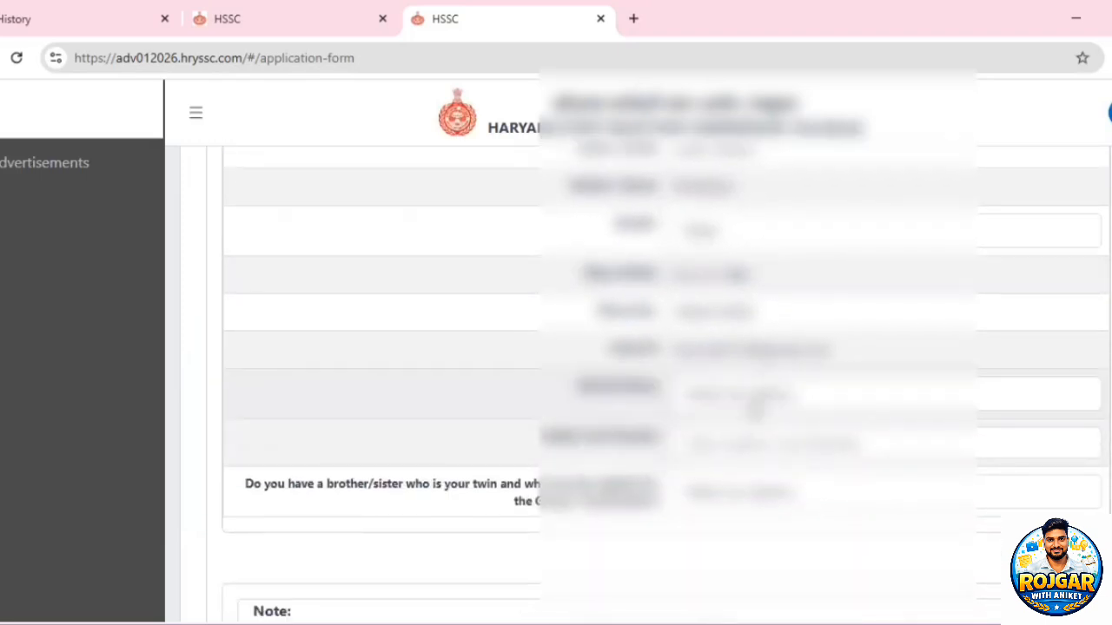
left_click(756, 396)
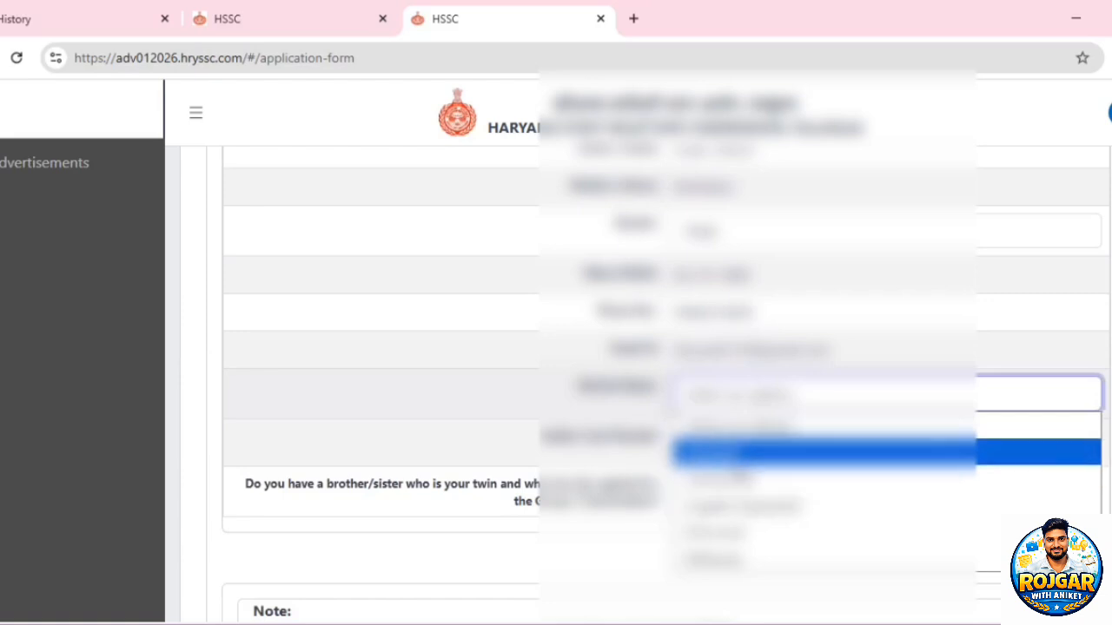
left_click(737, 456)
scroll(737, 456, "down", 1)
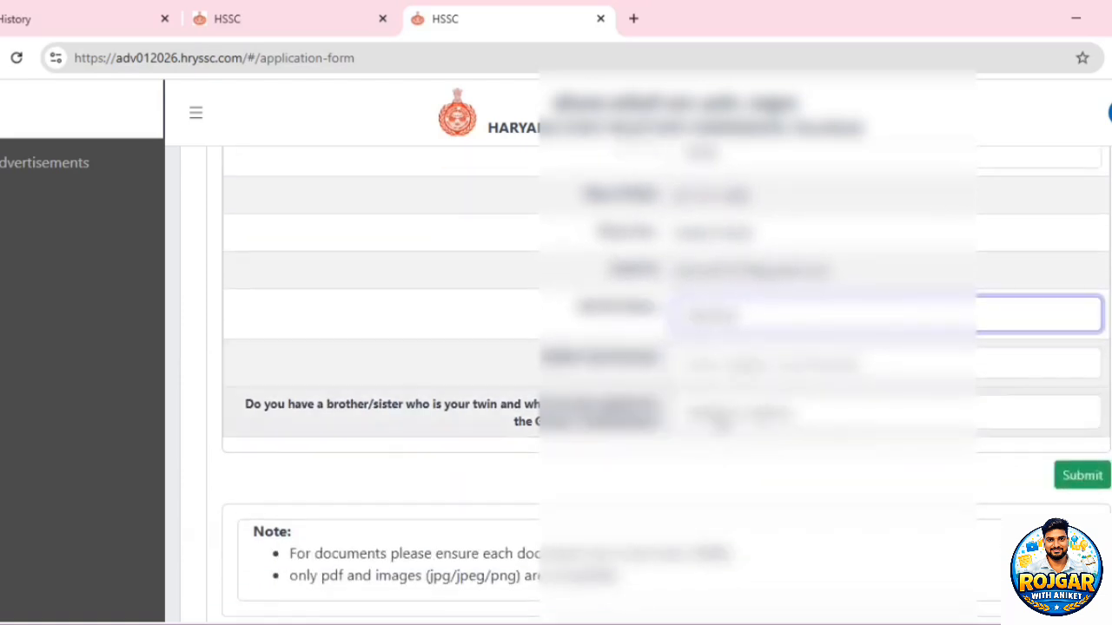
left_click(750, 418)
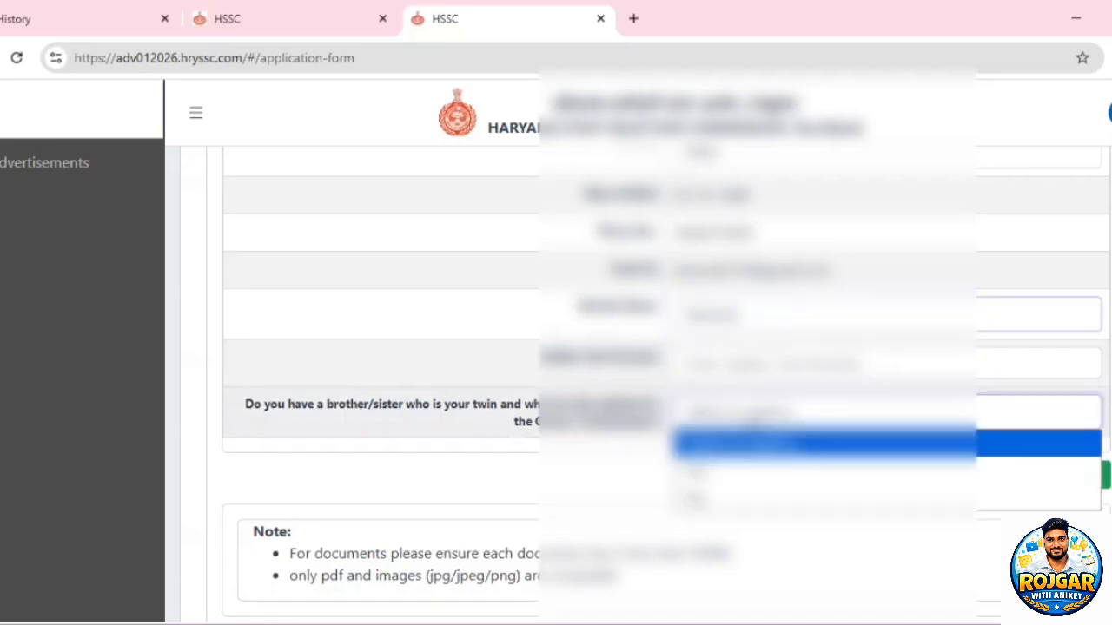
left_click(437, 442)
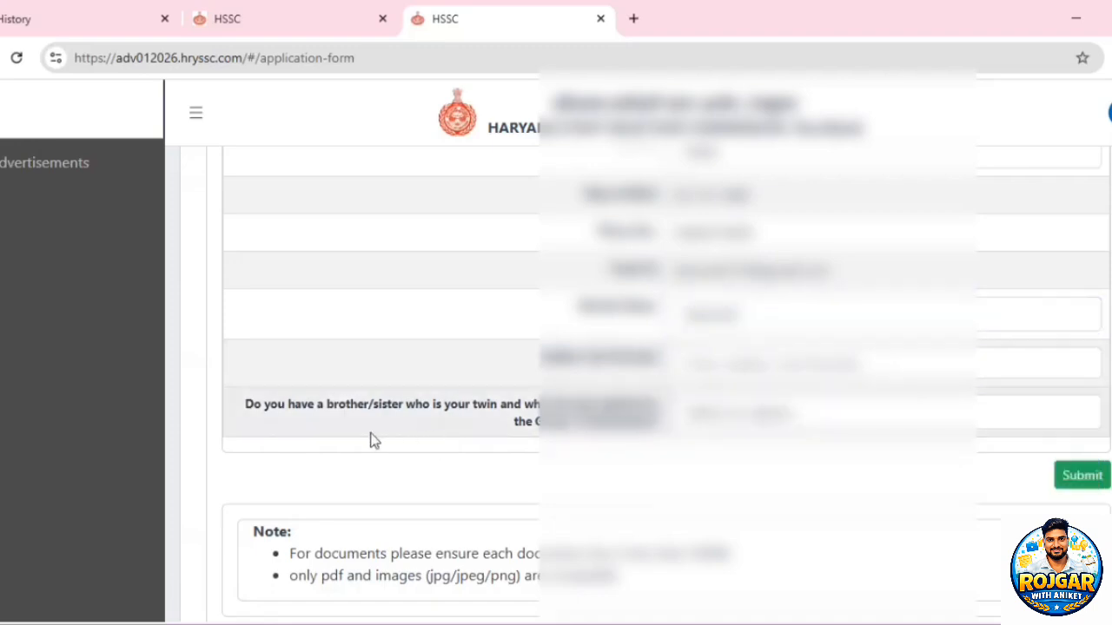
left_click(797, 415)
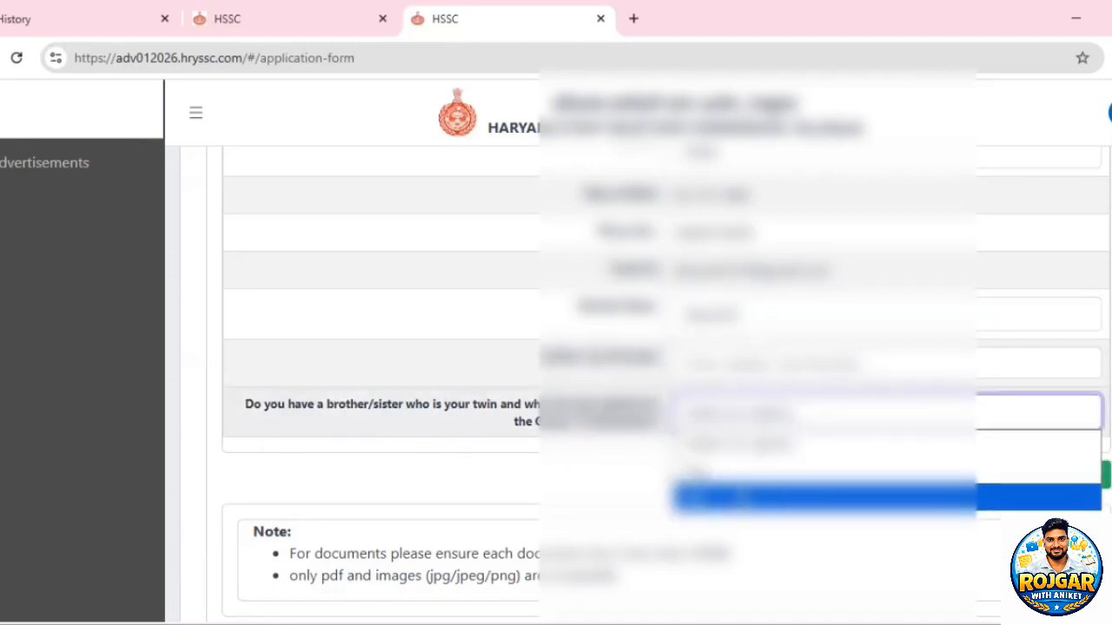
left_click(712, 499)
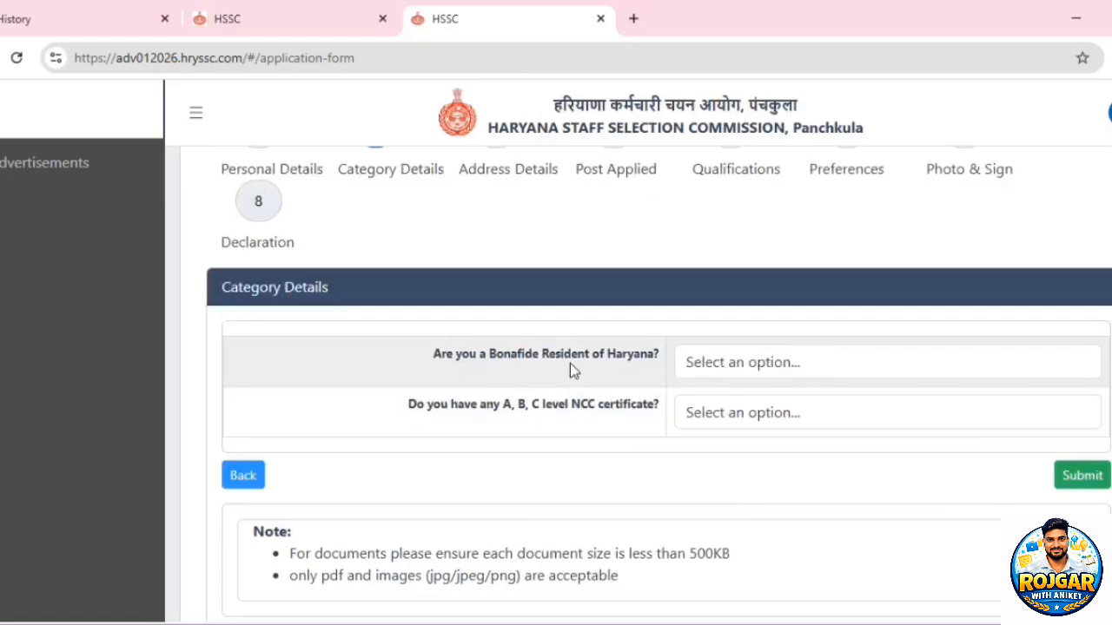
Step: Answer Yes to being a bonafide resident of Haryana, and try the answer No as well
left_click(733, 370)
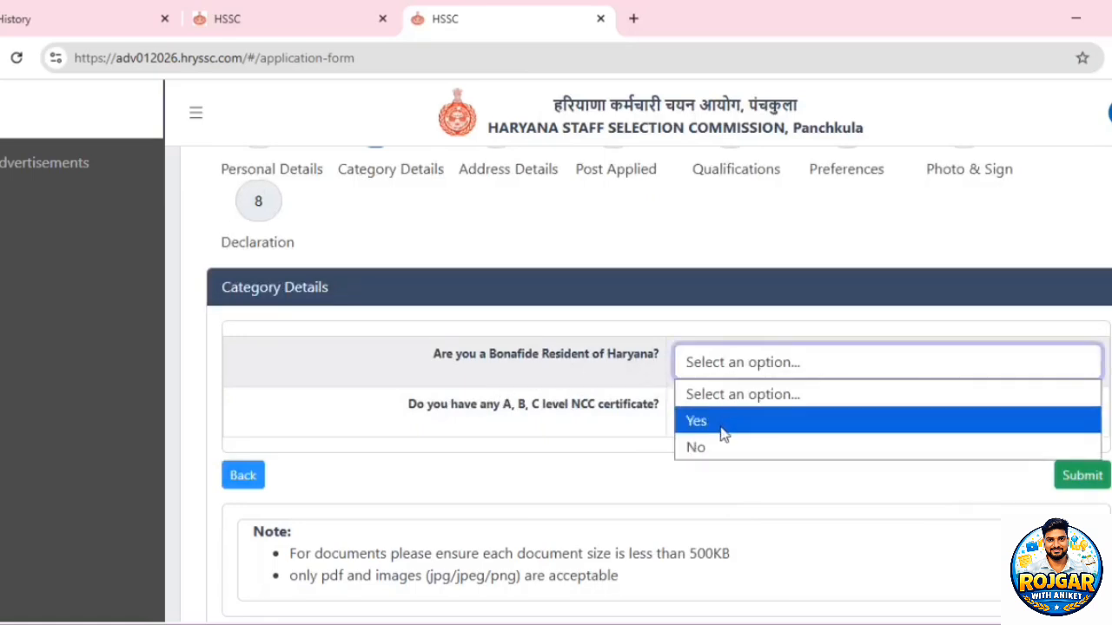
left_click(722, 429)
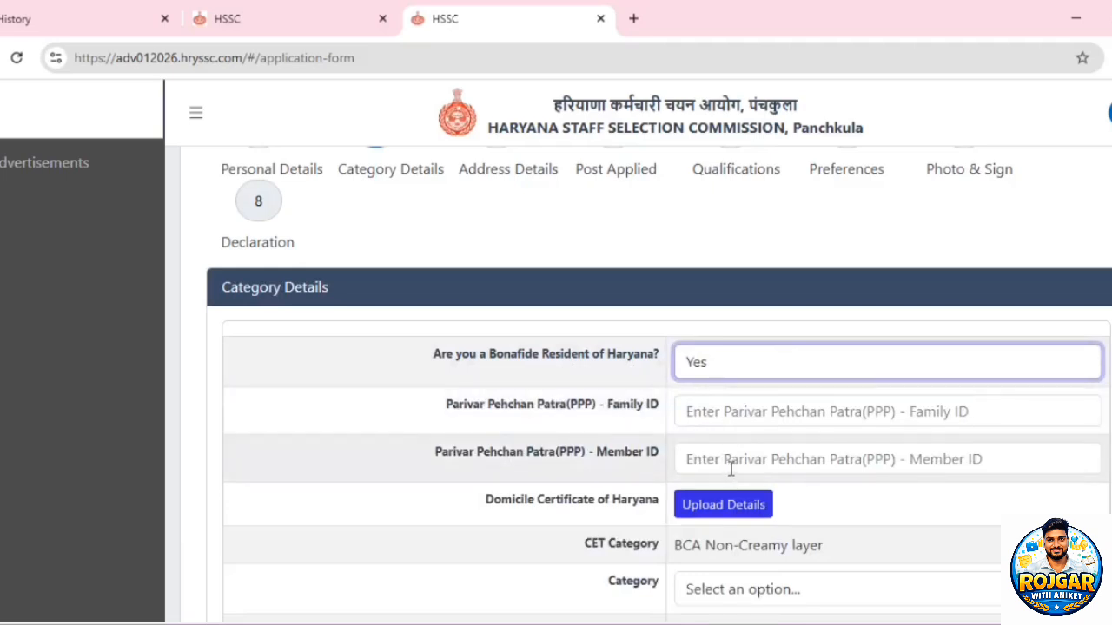
left_click(748, 362)
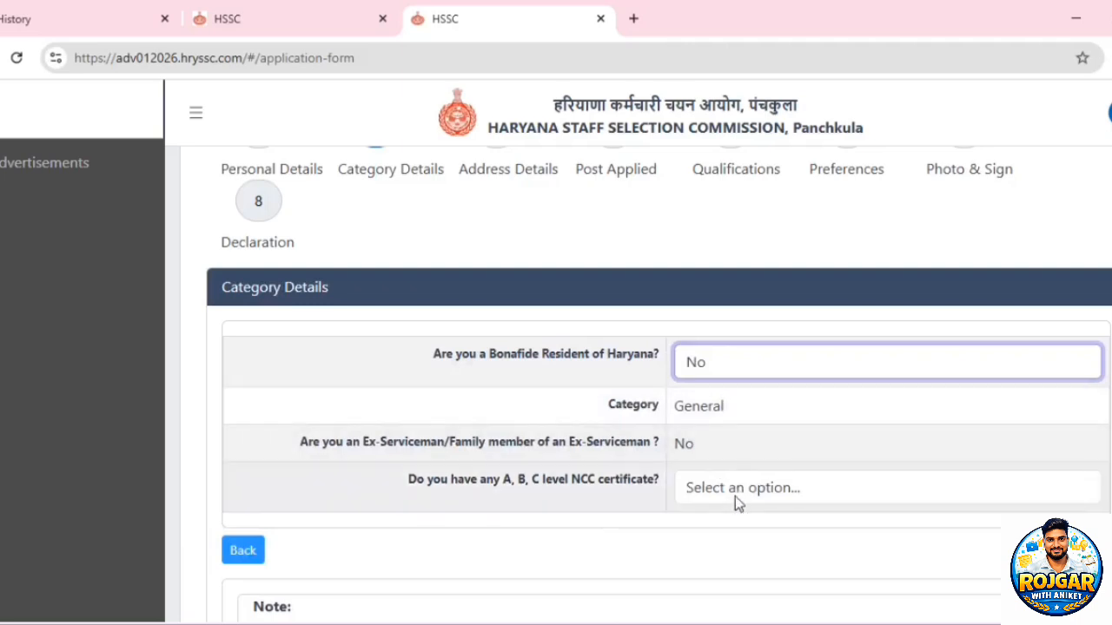
Step: Answer Yes to having an A, B, C level NCC certificate, and change that answer to No
left_click(735, 496)
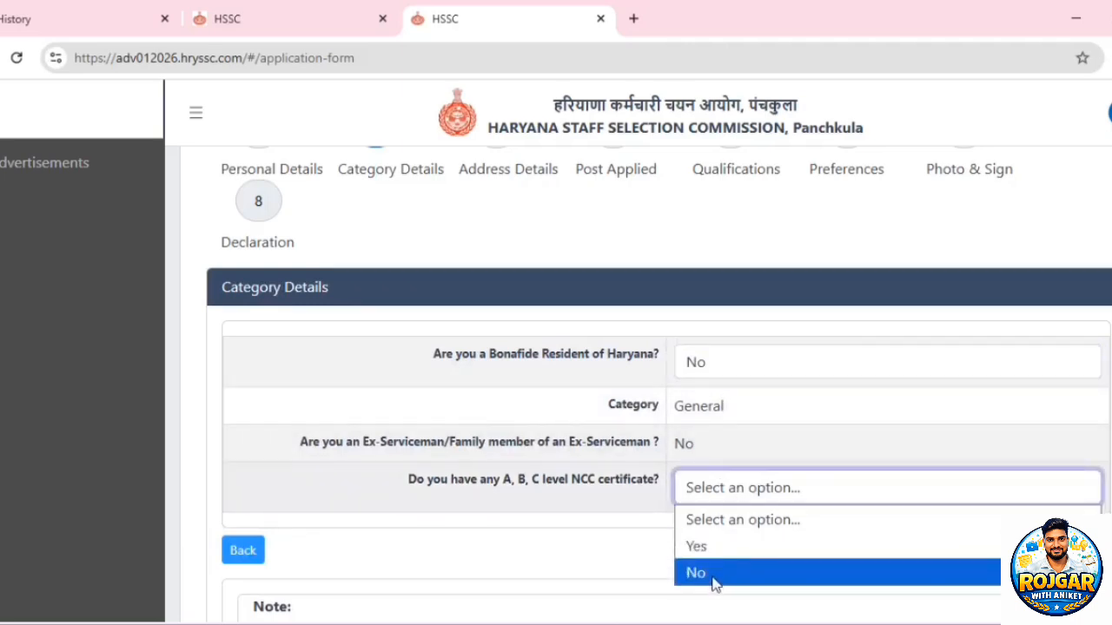
left_click(716, 550)
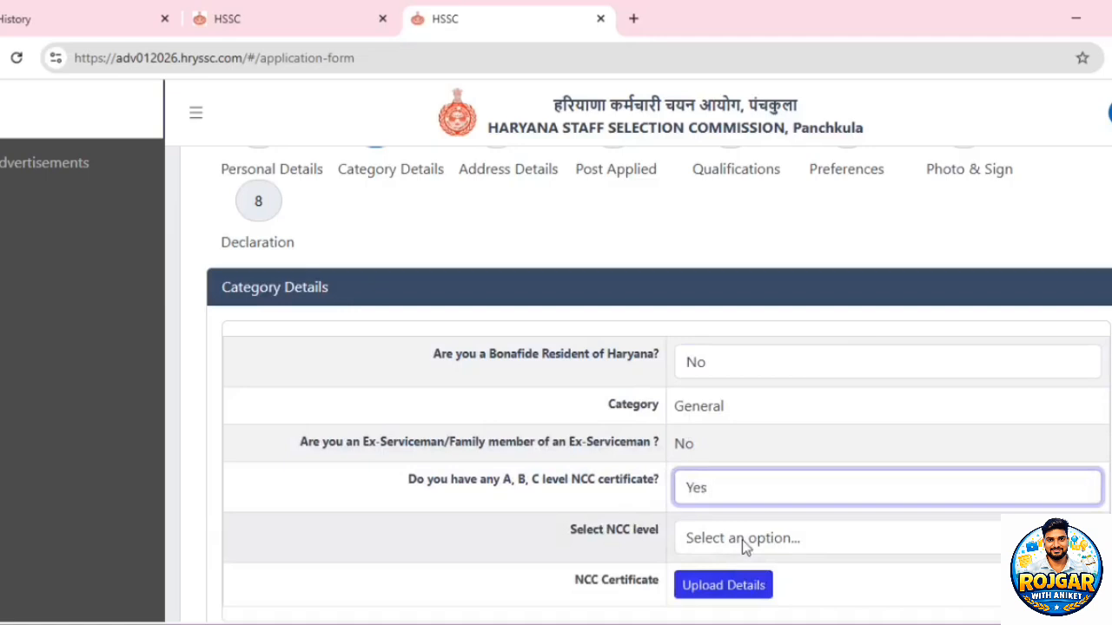
left_click(750, 489)
left_click(709, 572)
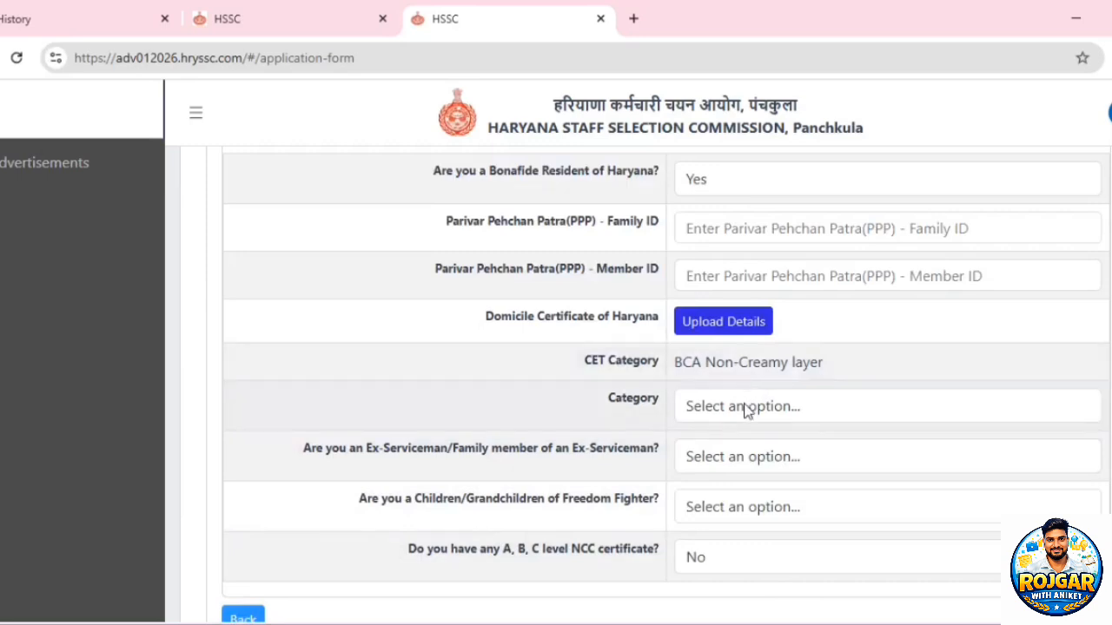
Step: Set the category to BCA Non-Creamy layer and check the upload form for its category certificate without filling it in
left_click(745, 405)
left_click(743, 492)
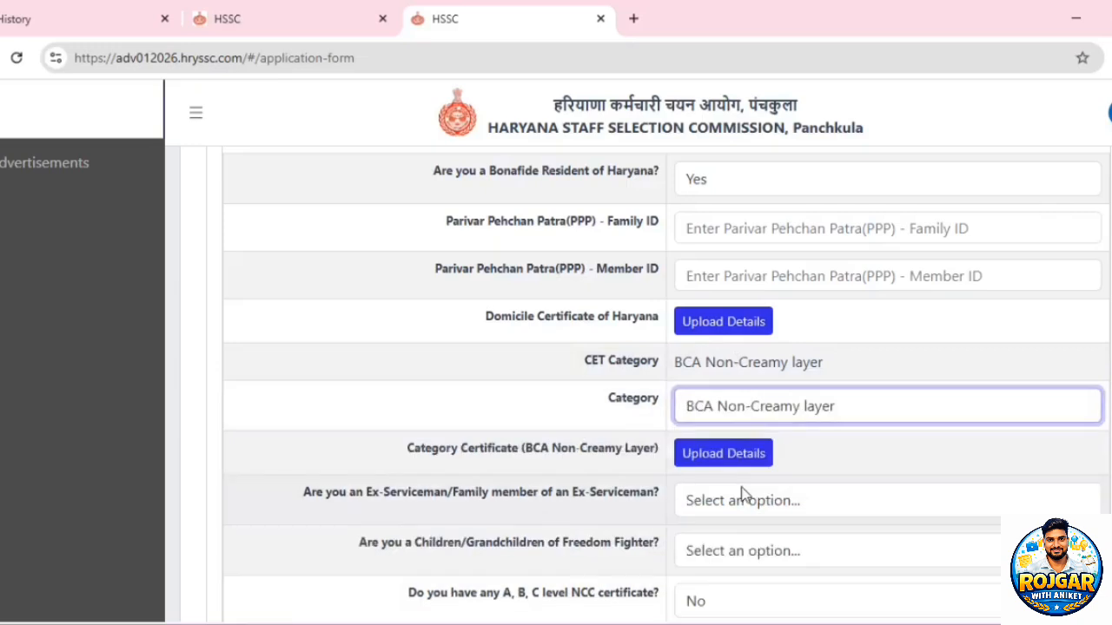
scroll(742, 494, "down", 2)
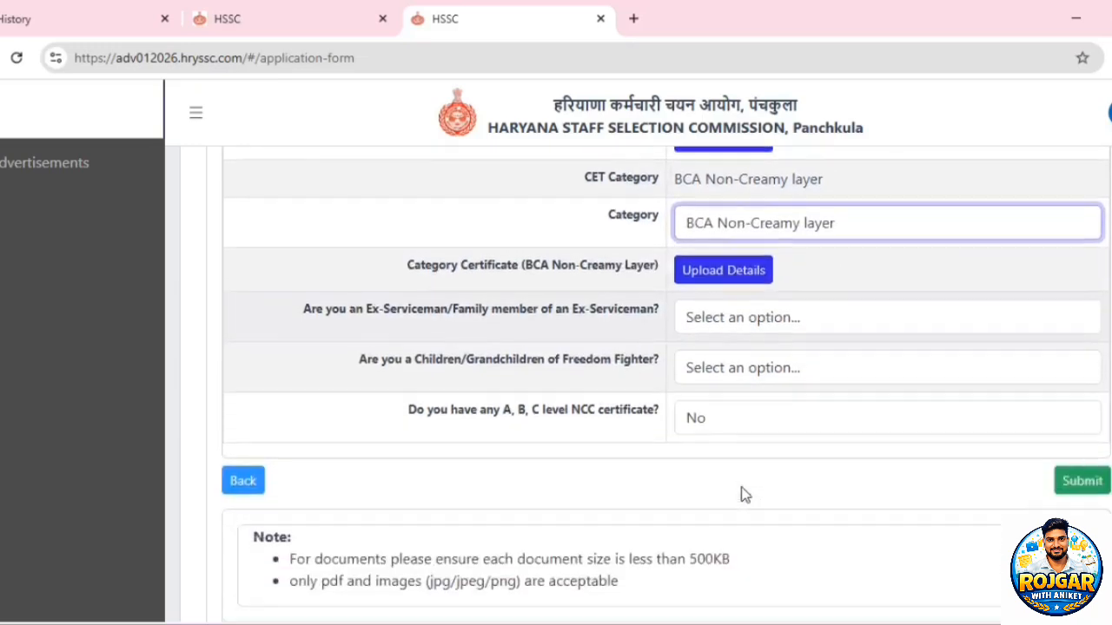
left_click(725, 274)
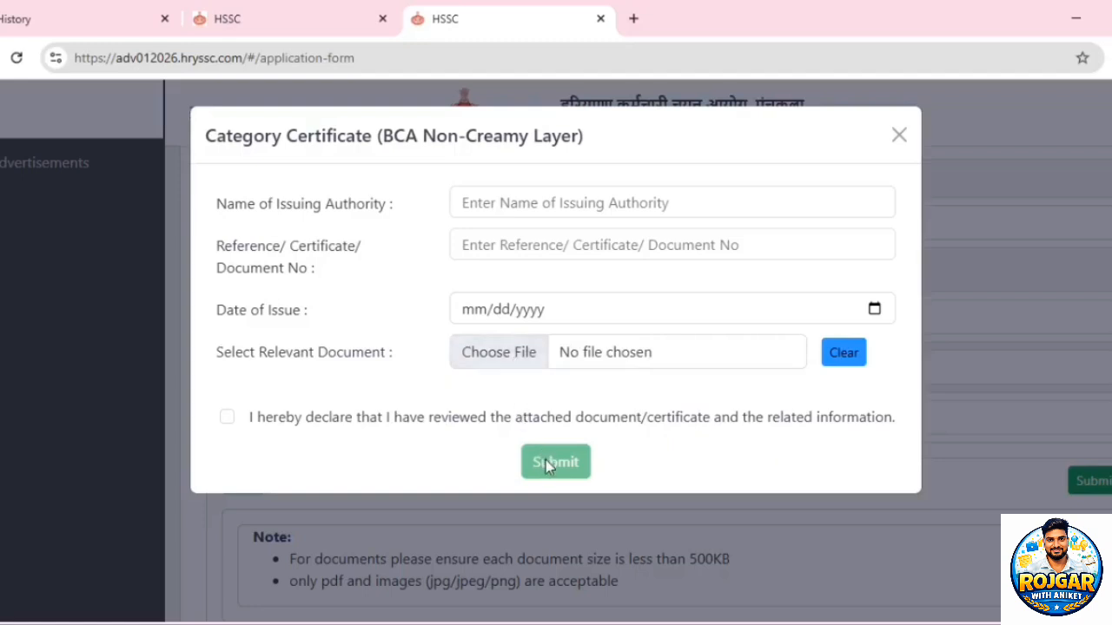
left_click(902, 145)
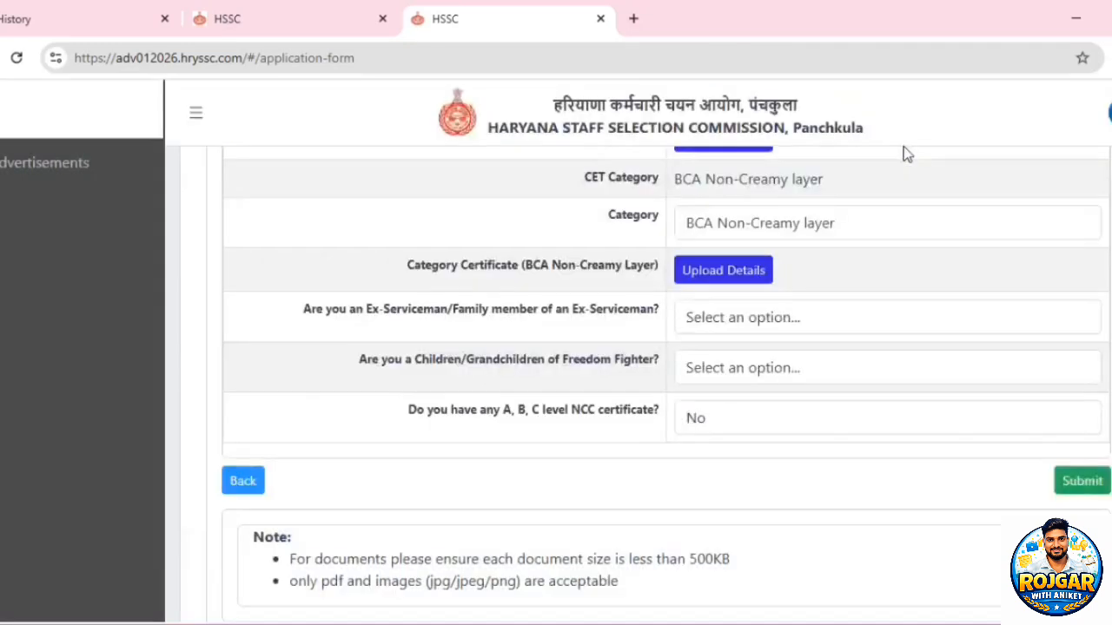
Step: Answer No to both the Ex-Serviceman and the Freedom Fighter children/grandchildren questions
scroll(843, 352, "up", 1)
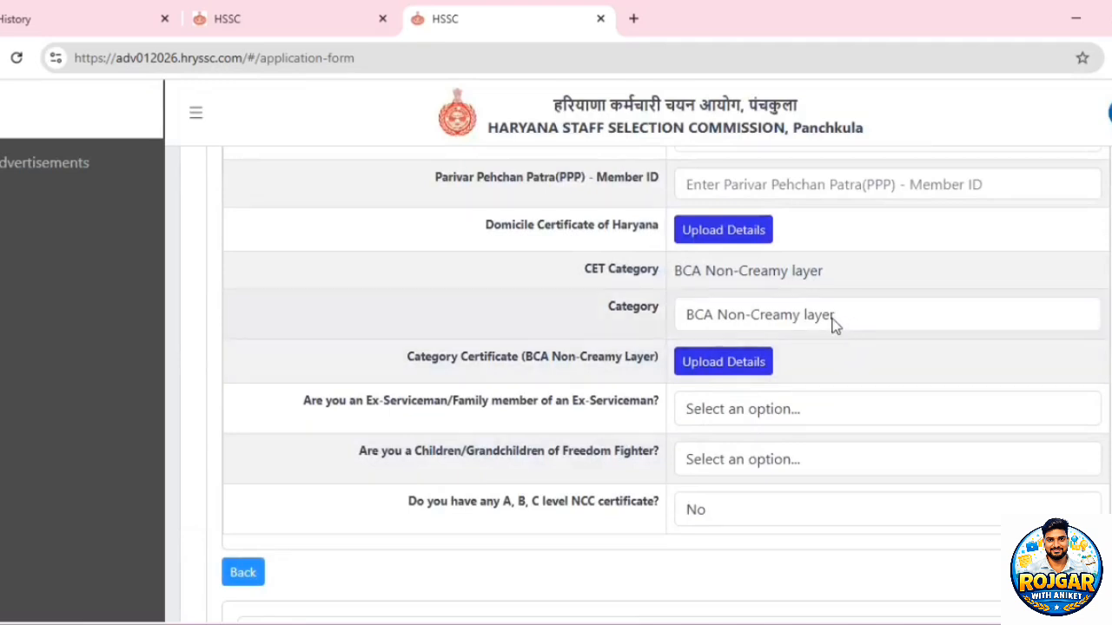
left_click(789, 415)
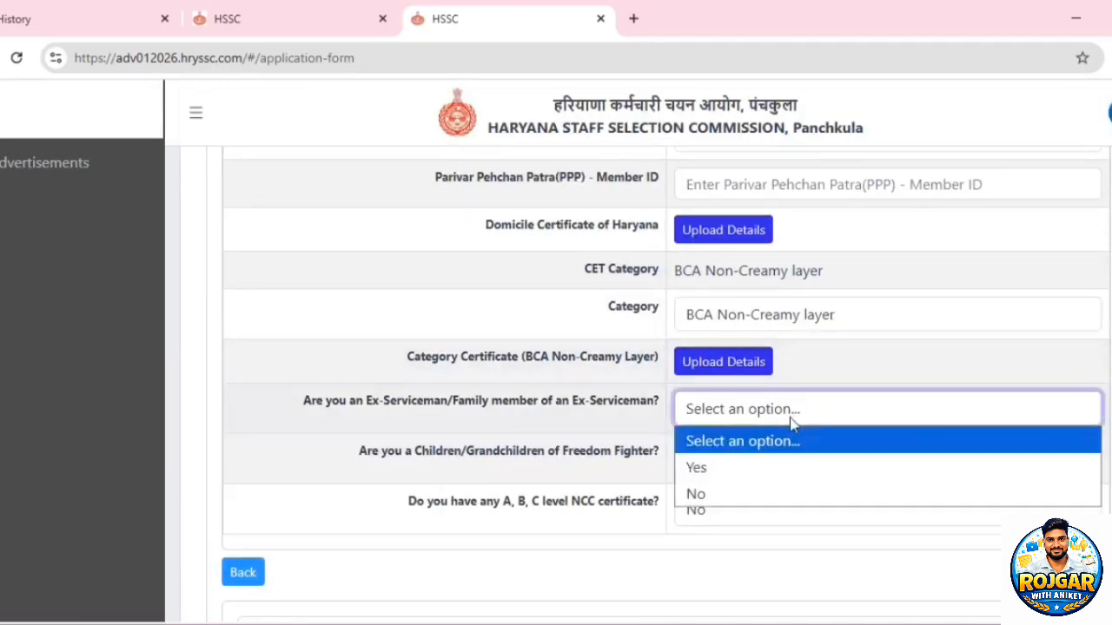
left_click(763, 497)
left_click(767, 469)
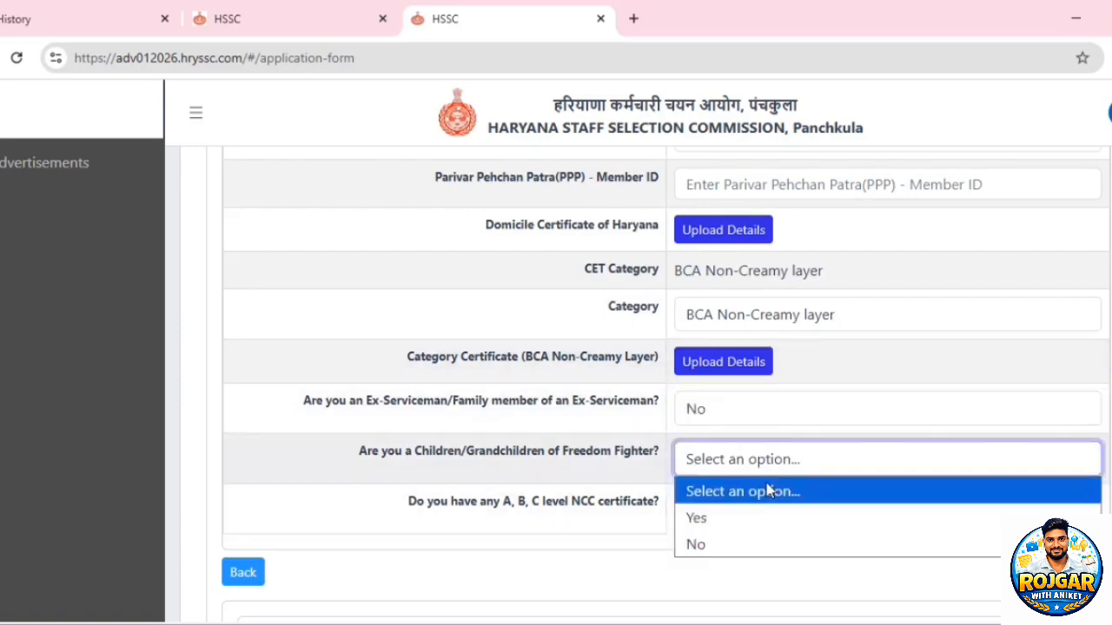
left_click(696, 545)
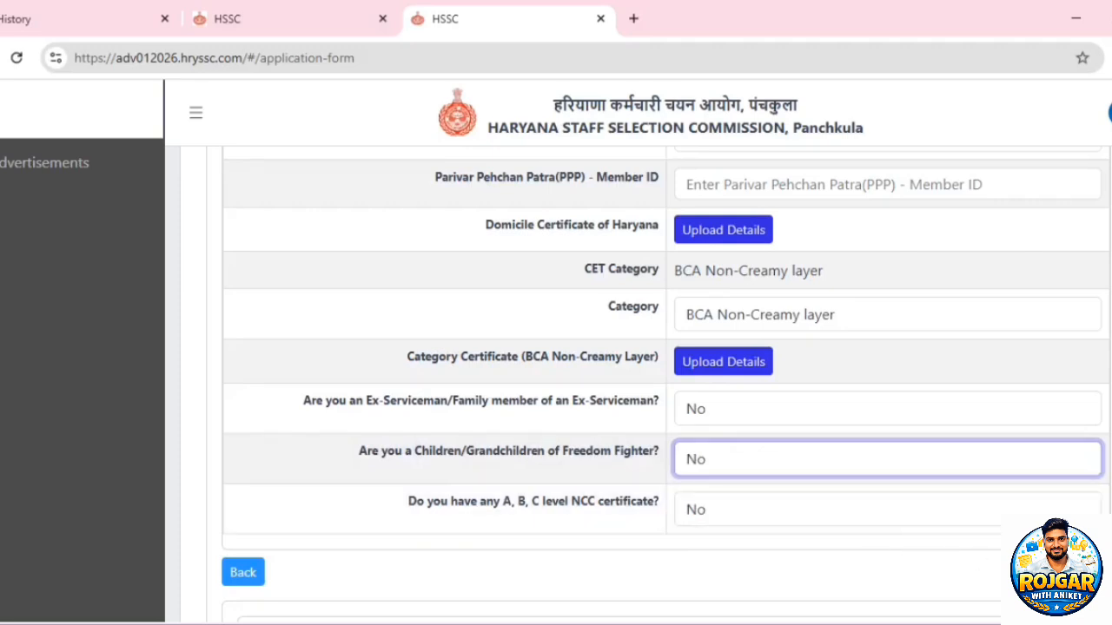
Step: Look over the correspondence and permanent mailing address fields in the address details stage
scroll(970, 575, "down", 5)
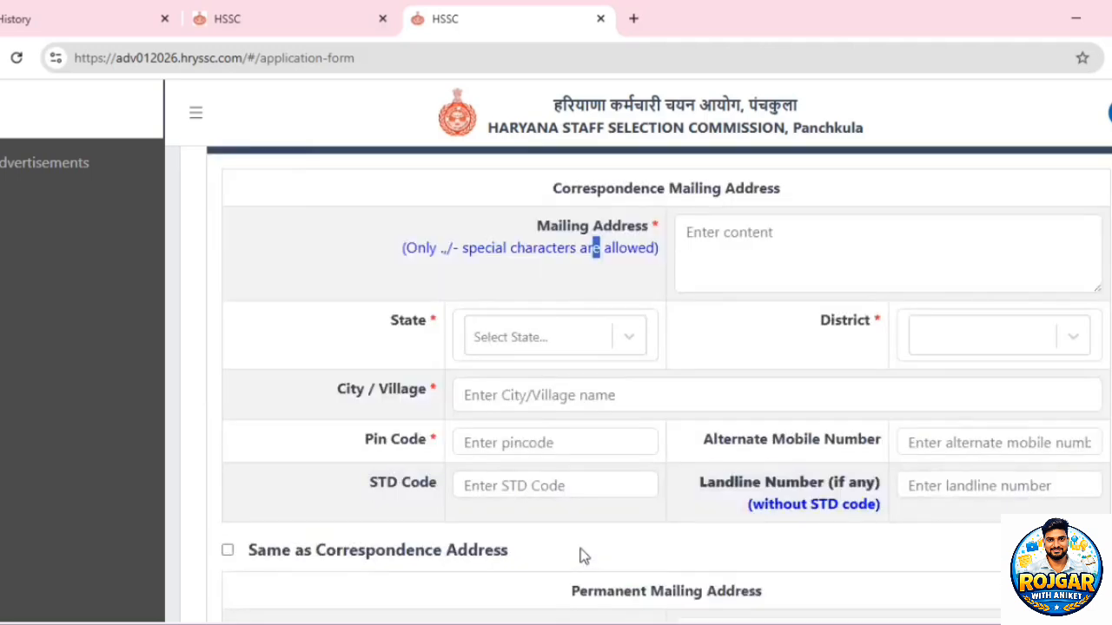
scroll(740, 600, "up", 3)
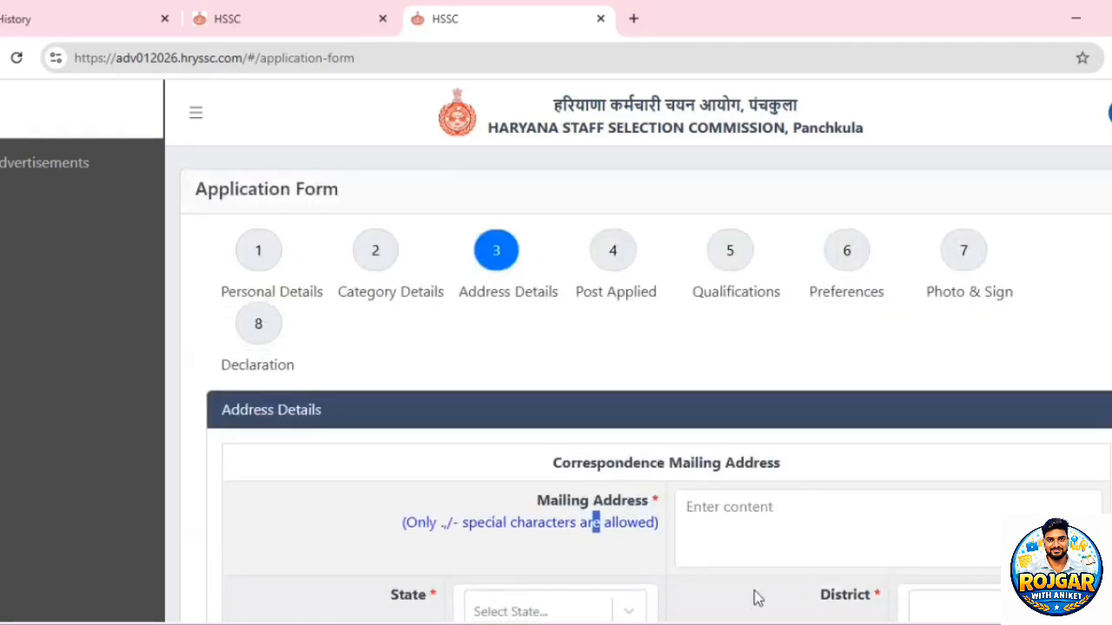
scroll(703, 551, "down", 2)
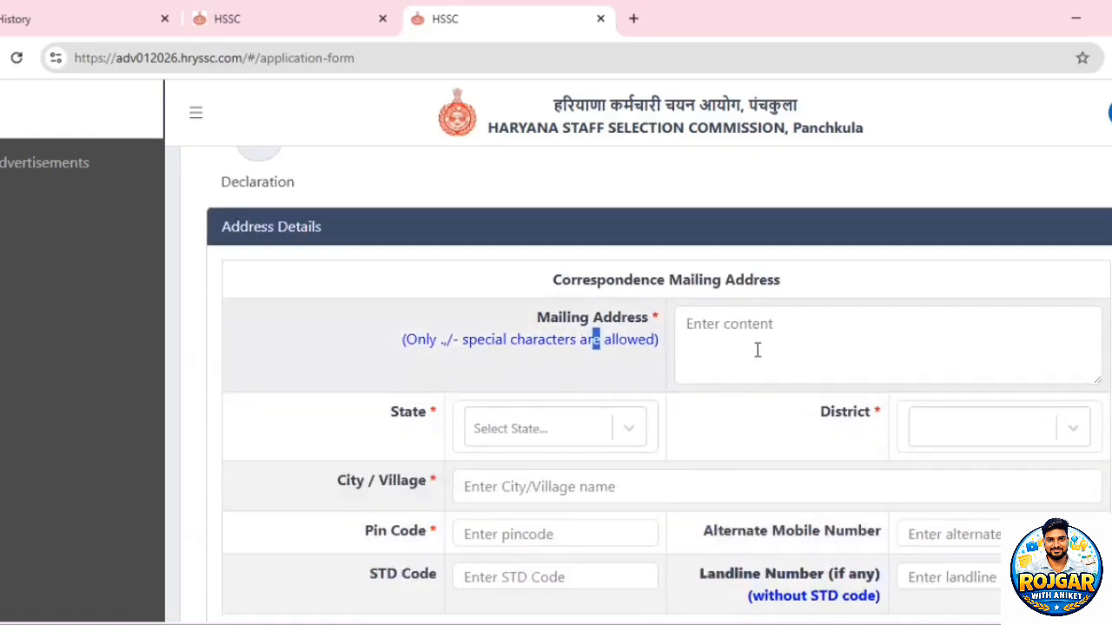
Step: Set the state to HARYANA and the district to Sonipat in the correspondence mailing address
left_click(547, 438)
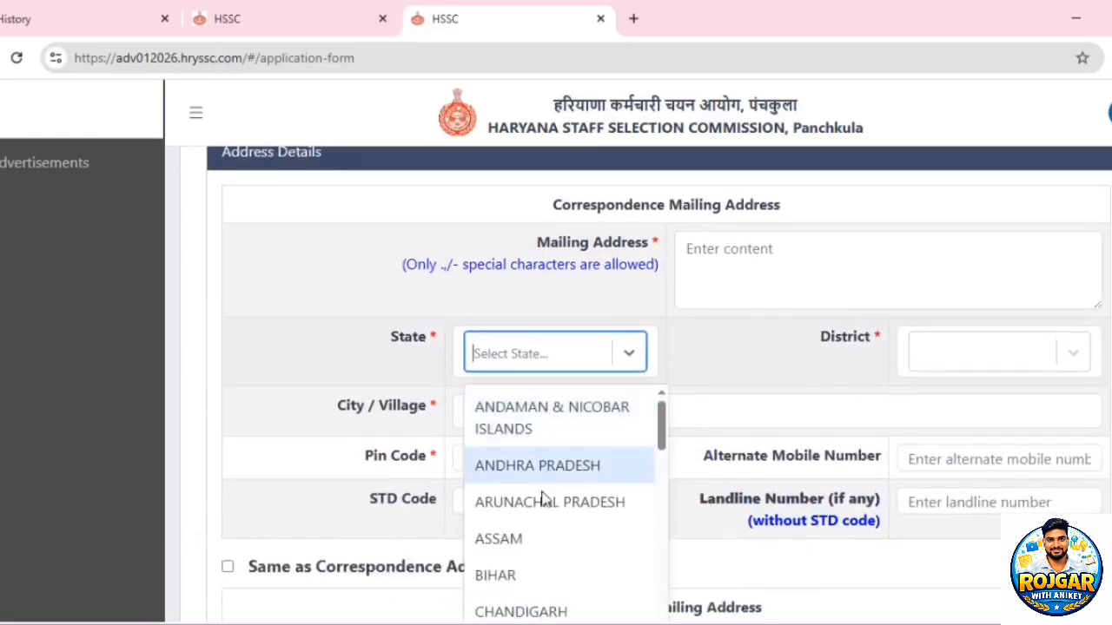
scroll(545, 545, "down", 2)
scroll(545, 545, "down", 1)
left_click(521, 608)
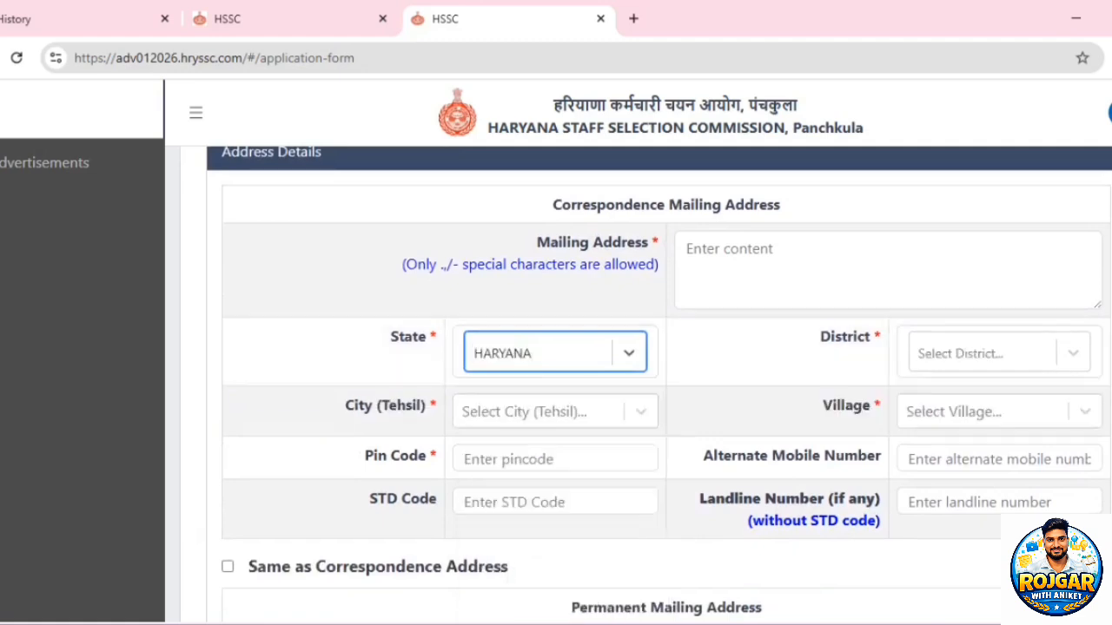
left_click(949, 369)
scroll(948, 509, "down", 3)
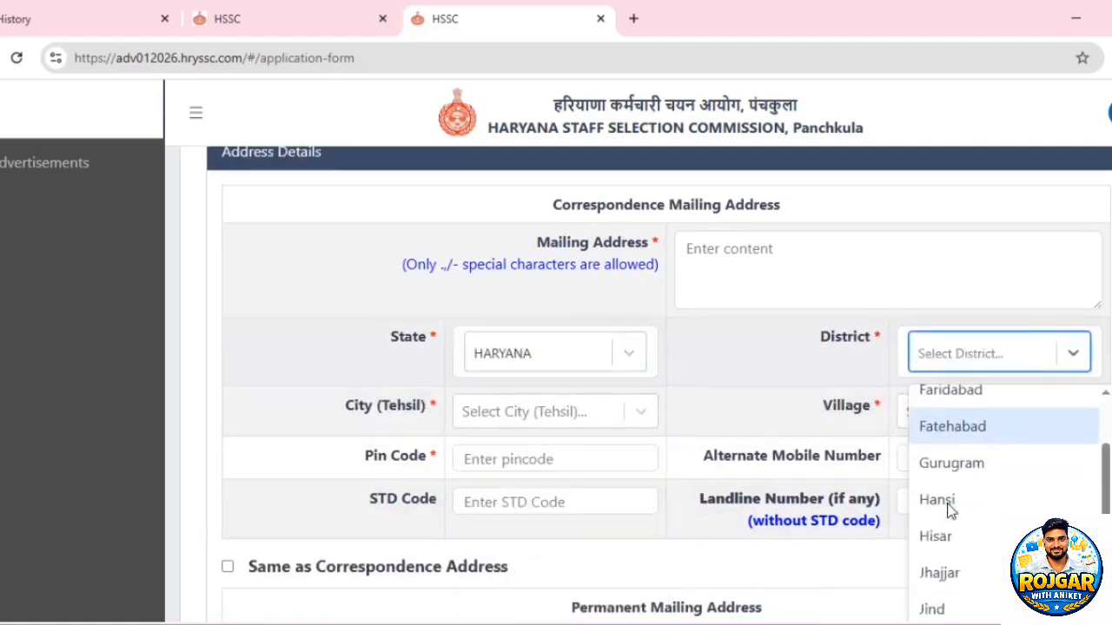
scroll(949, 591, "down", 4)
left_click(944, 615)
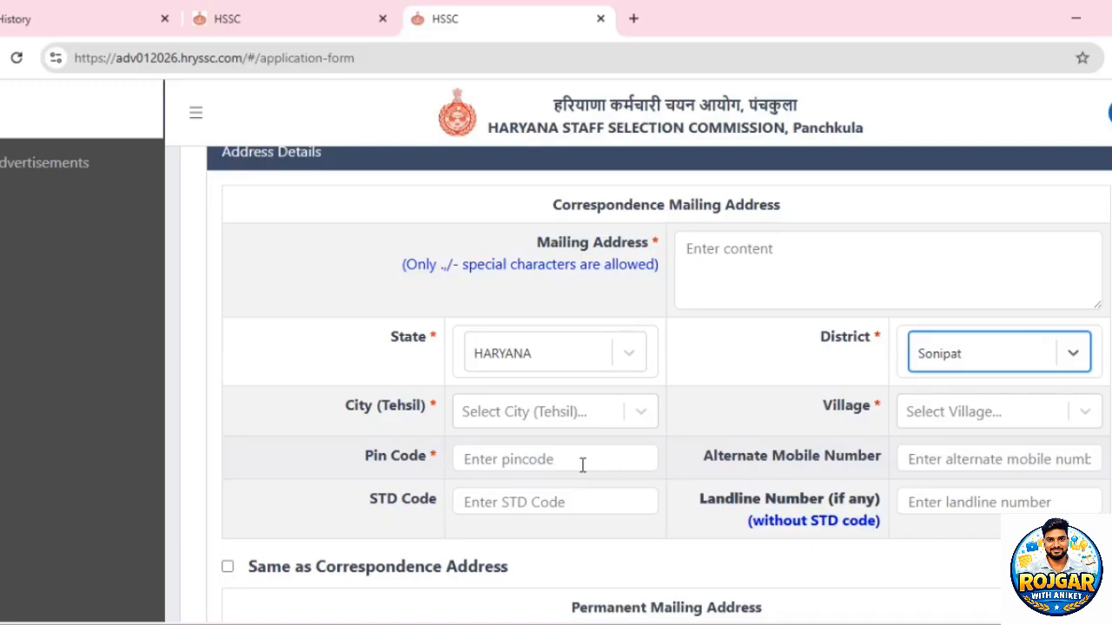
scroll(504, 479, "down", 1)
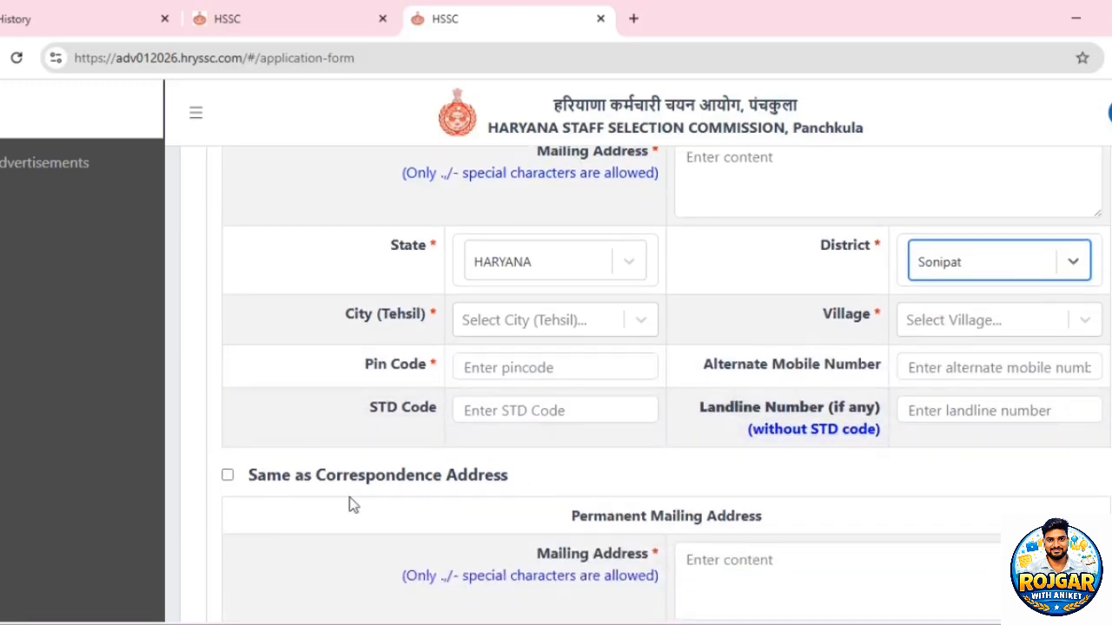
scroll(227, 477, "down", 3)
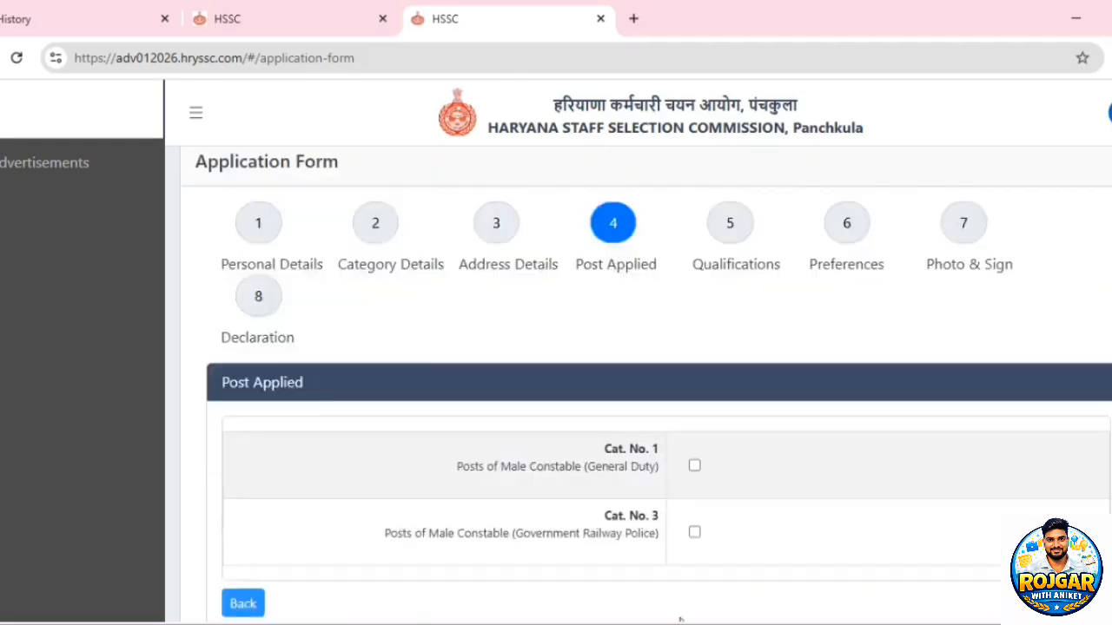
Step: Apply for both the Cat. No. 1 General Duty and Cat. No. 3 Government Railway Police male constable posts, and submit the choices
left_click(699, 469)
left_click(695, 535)
left_click(1077, 603)
scroll(964, 547, "up", 1)
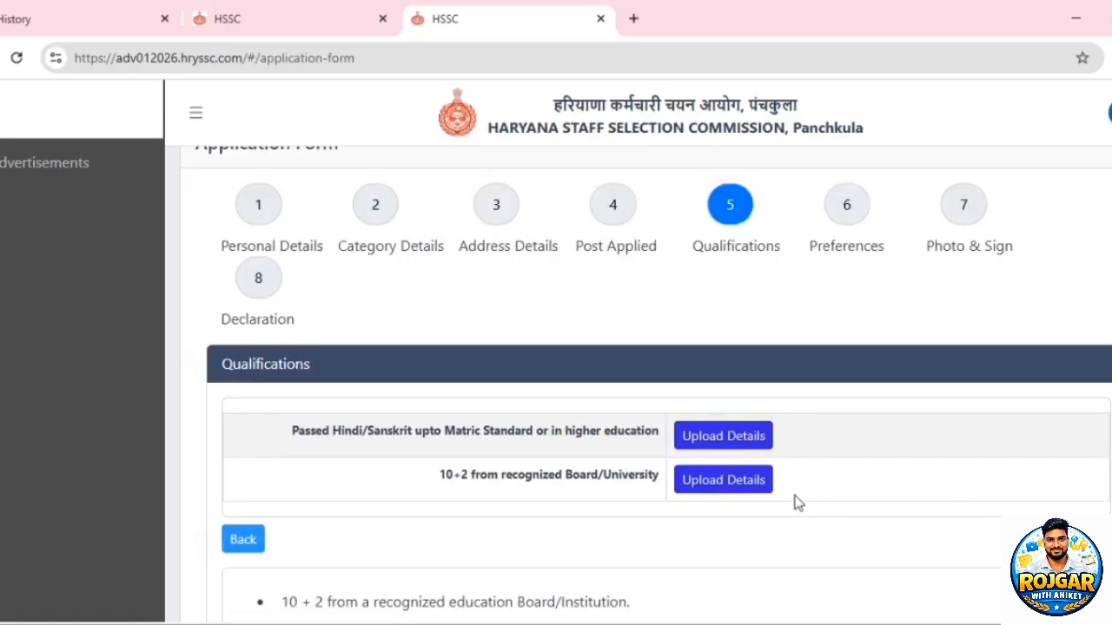
Step: Fill in and submit the Hindi/Sanskrit qualification details with document type Matric and year of completion 2004
left_click(732, 438)
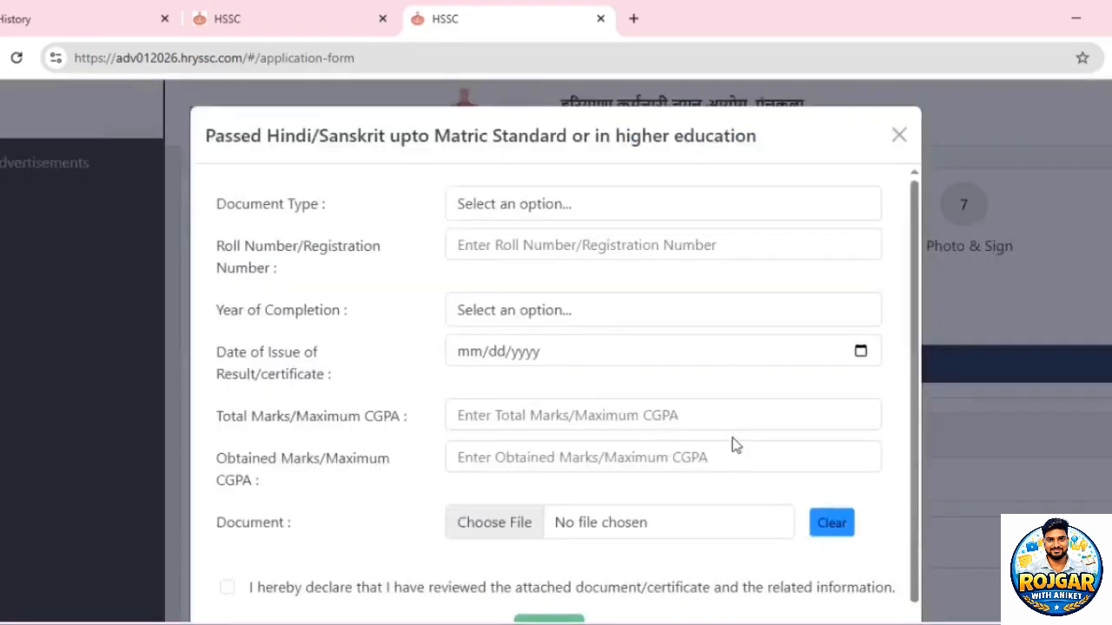
left_click(655, 205)
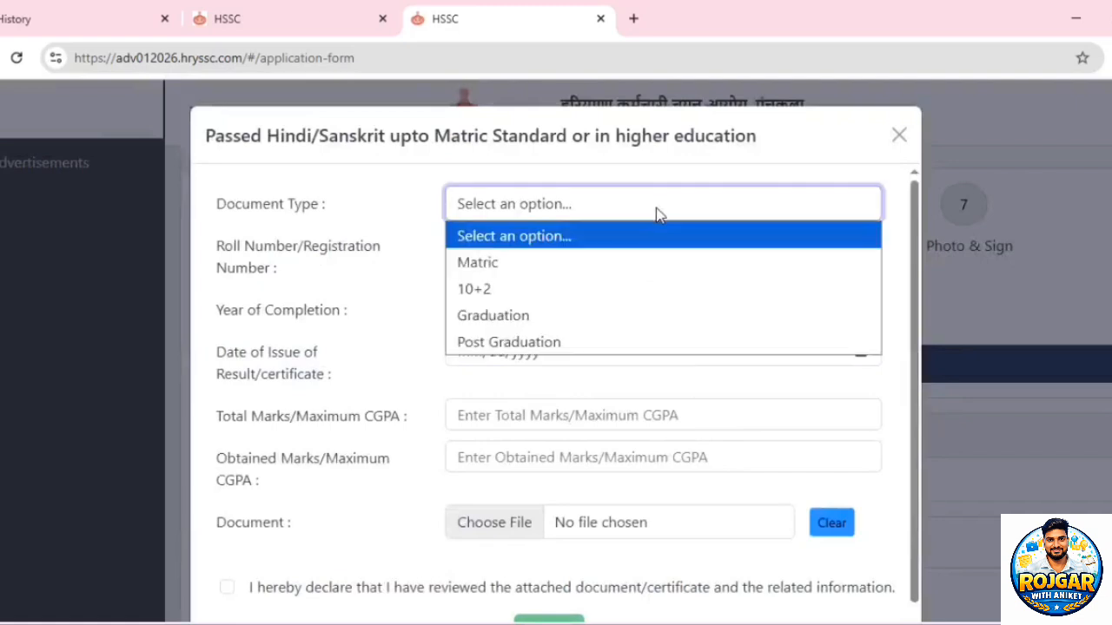
left_click(622, 265)
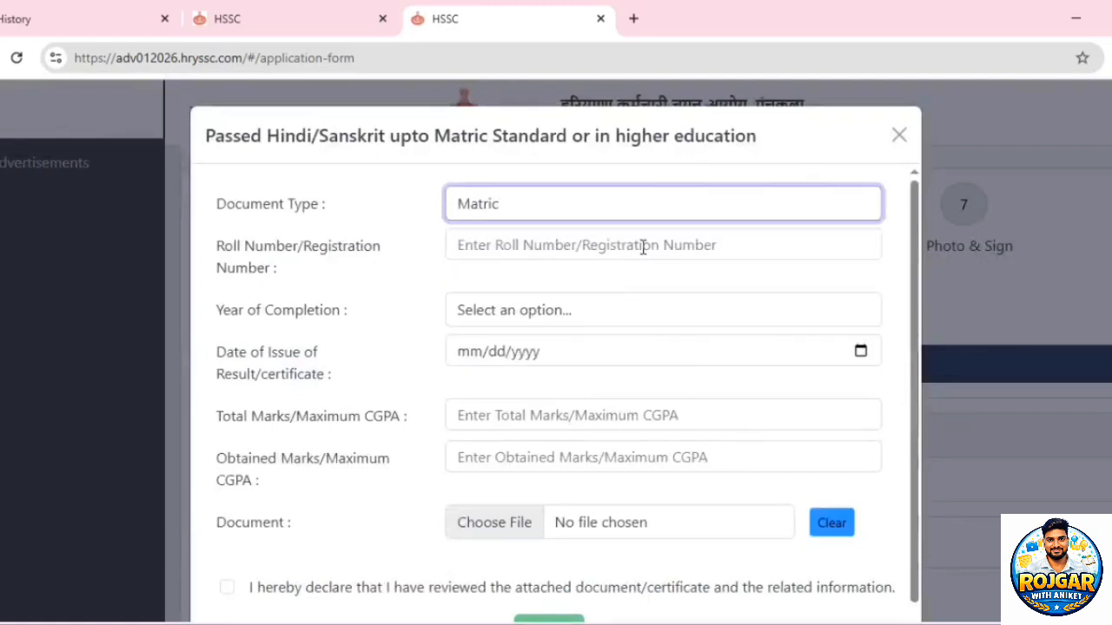
left_click(579, 314)
scroll(555, 502, "down", 8)
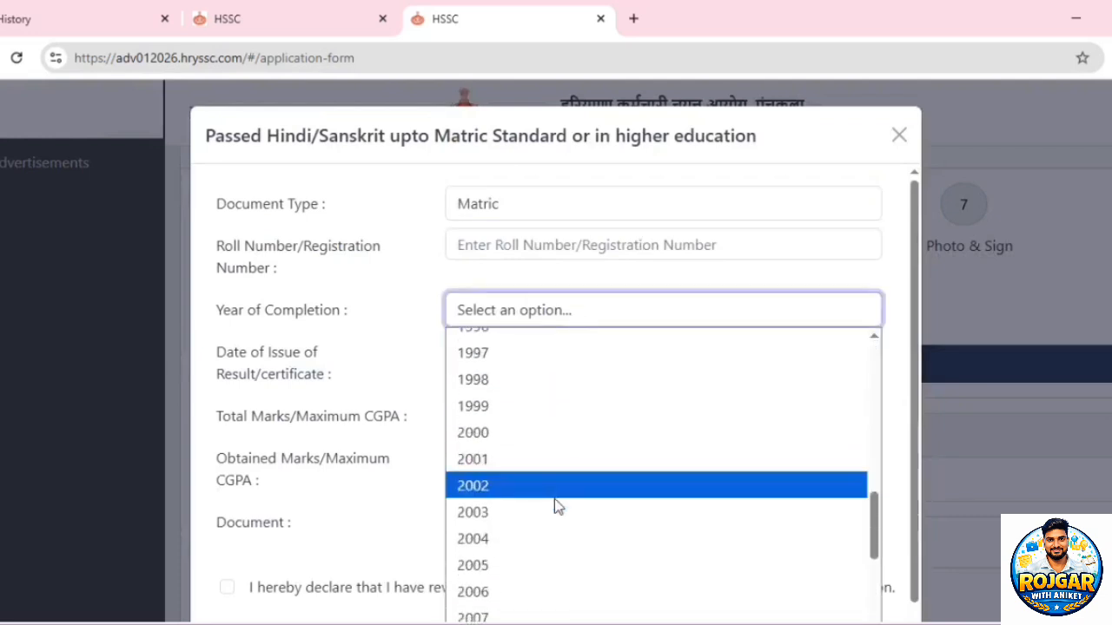
left_click(531, 540)
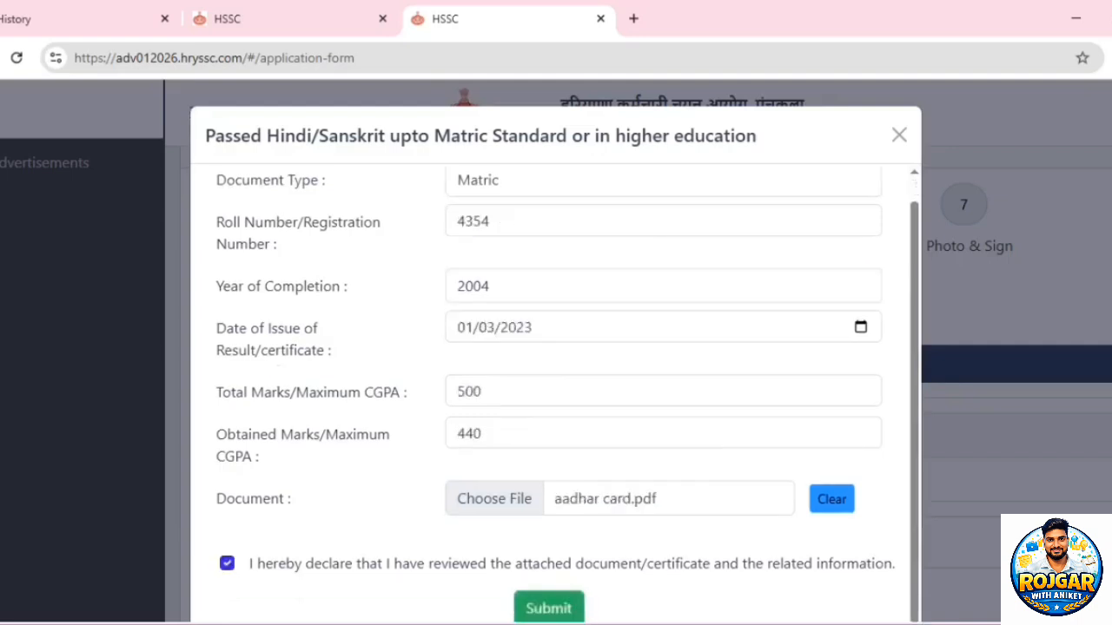
left_click(555, 608)
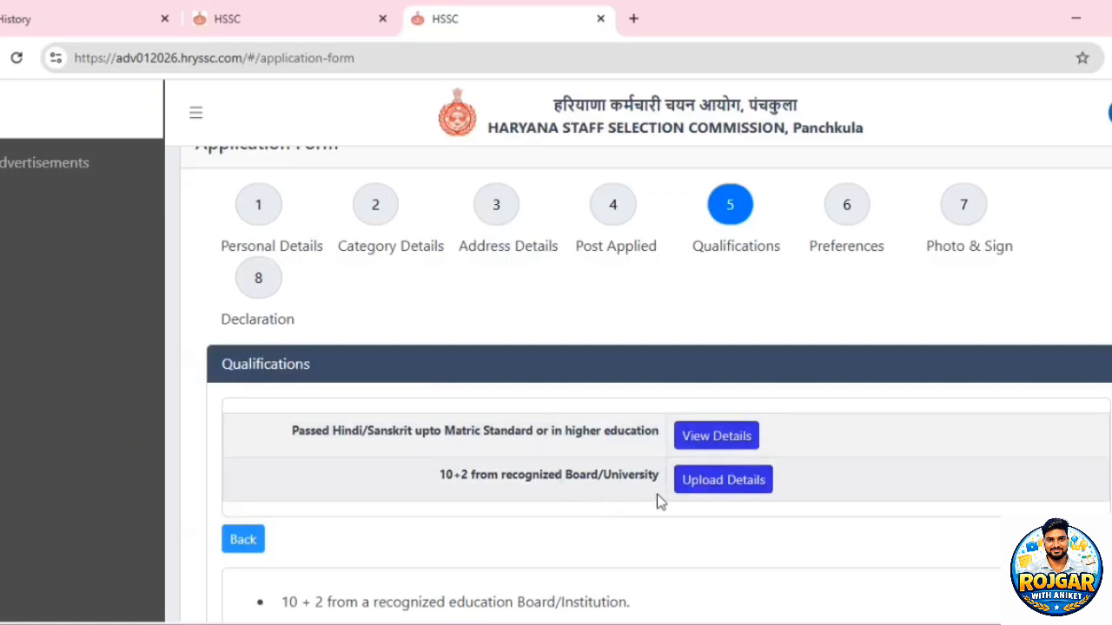
Step: Fill in the 10+2 qualification details with year of completion 2015, submit them, and submit the qualifications stage
left_click(723, 483)
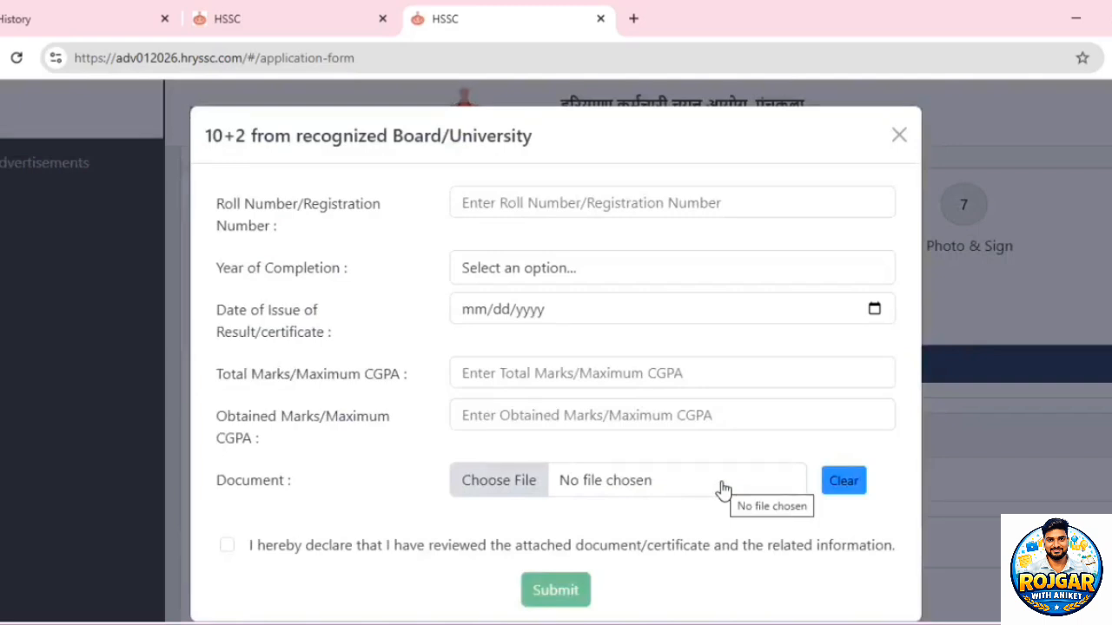
left_click(711, 269)
scroll(598, 516, "down", 10)
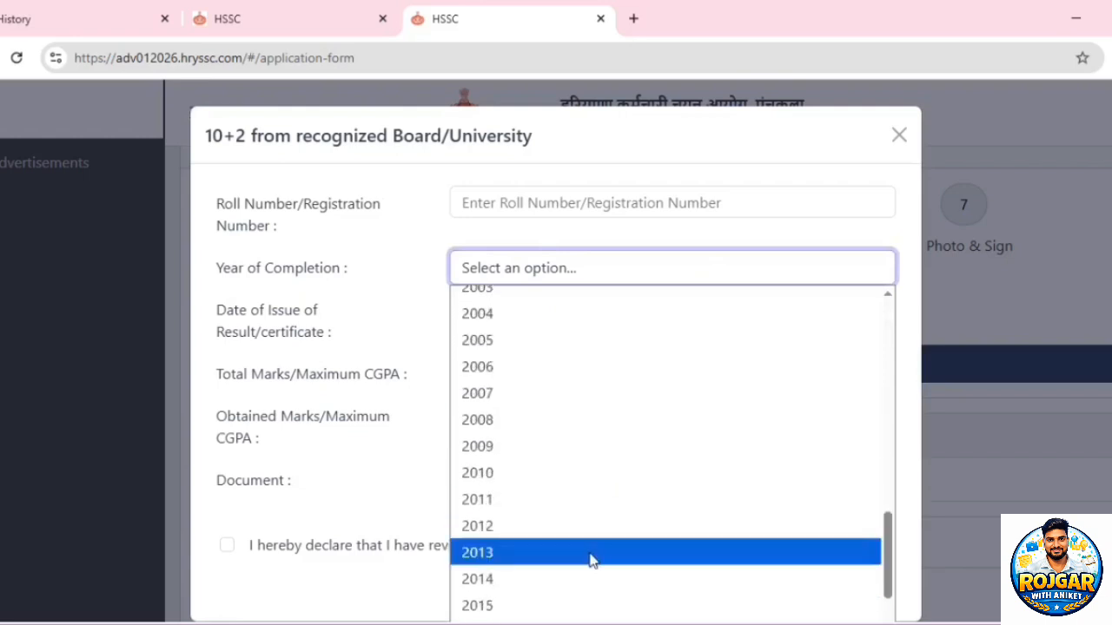
left_click(549, 601)
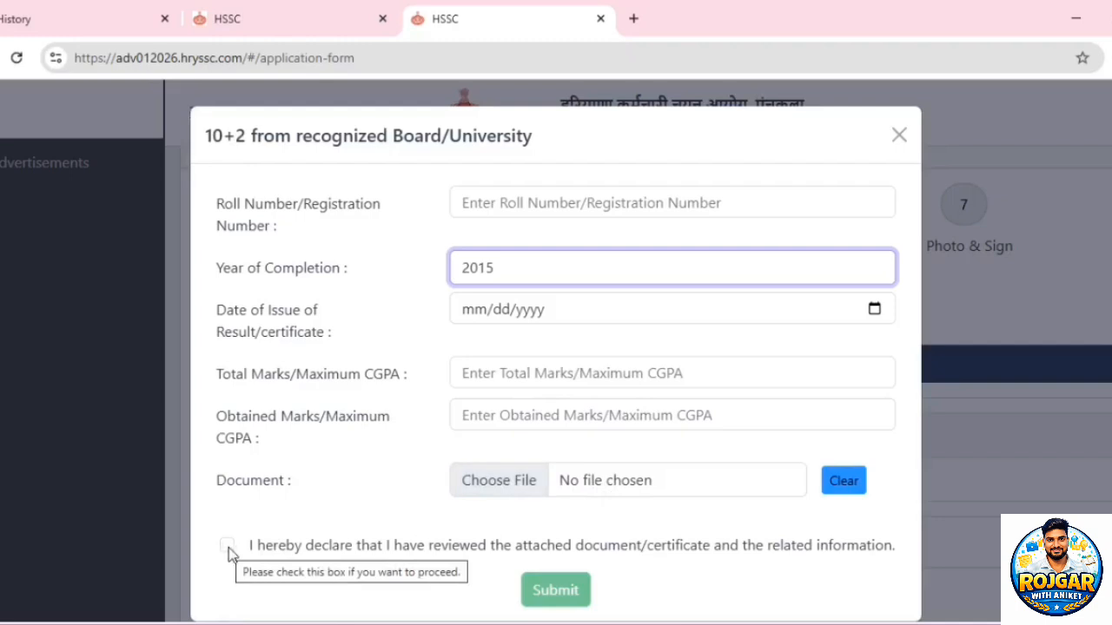
left_click(556, 591)
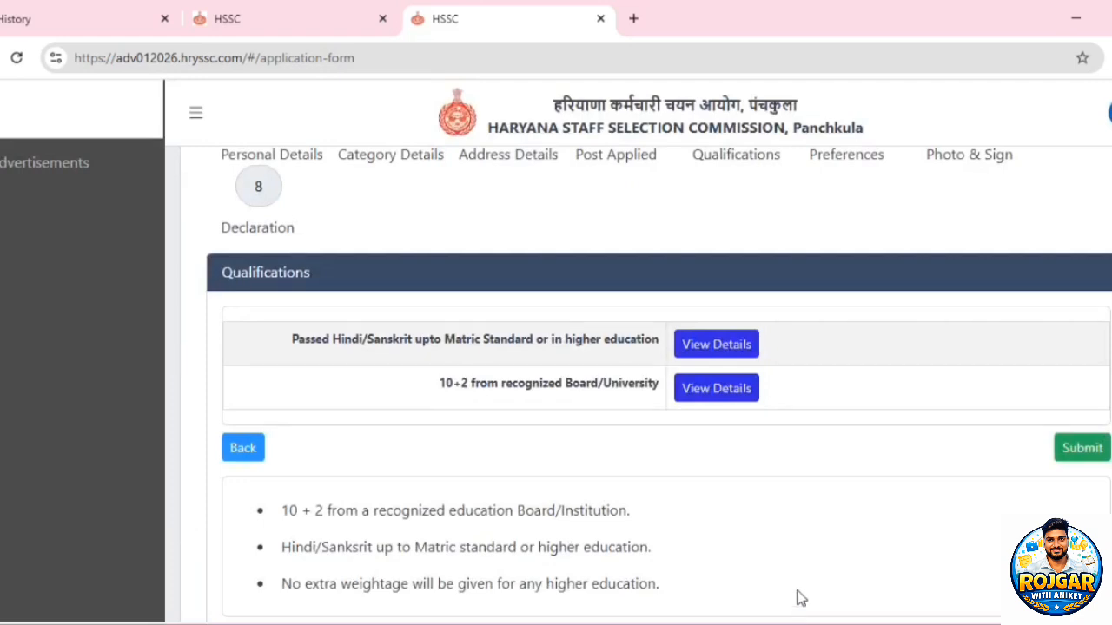
left_click(1075, 460)
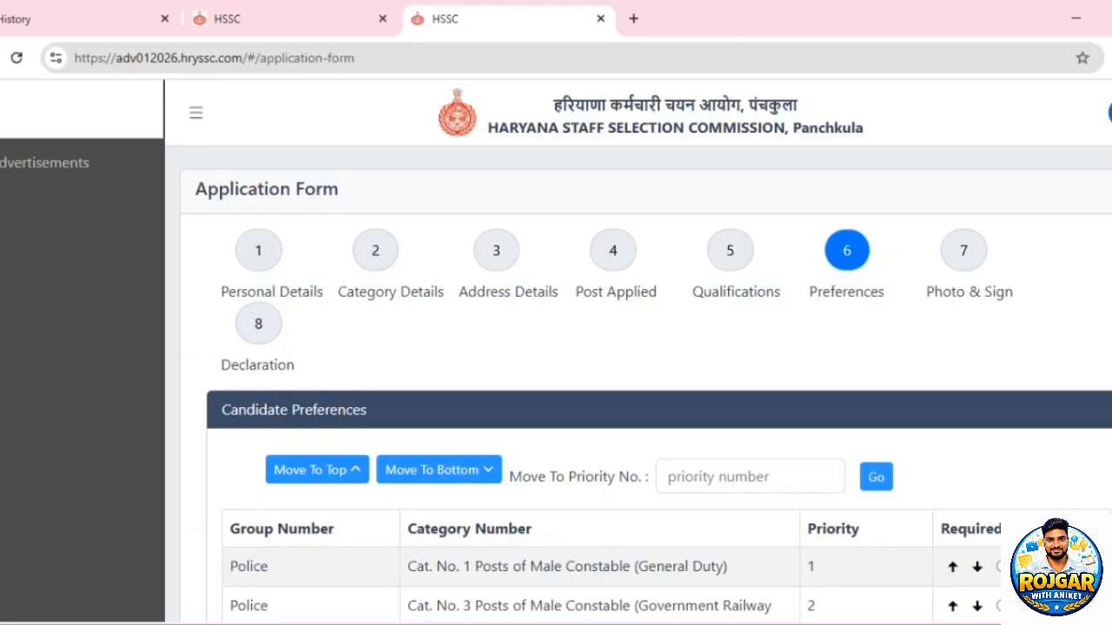
Step: Select the Cat. No. 1 and Cat. No. 3 entries in turn and submit the preferences with Cat. No. 1 as first priority
scroll(638, 391, "down", 1)
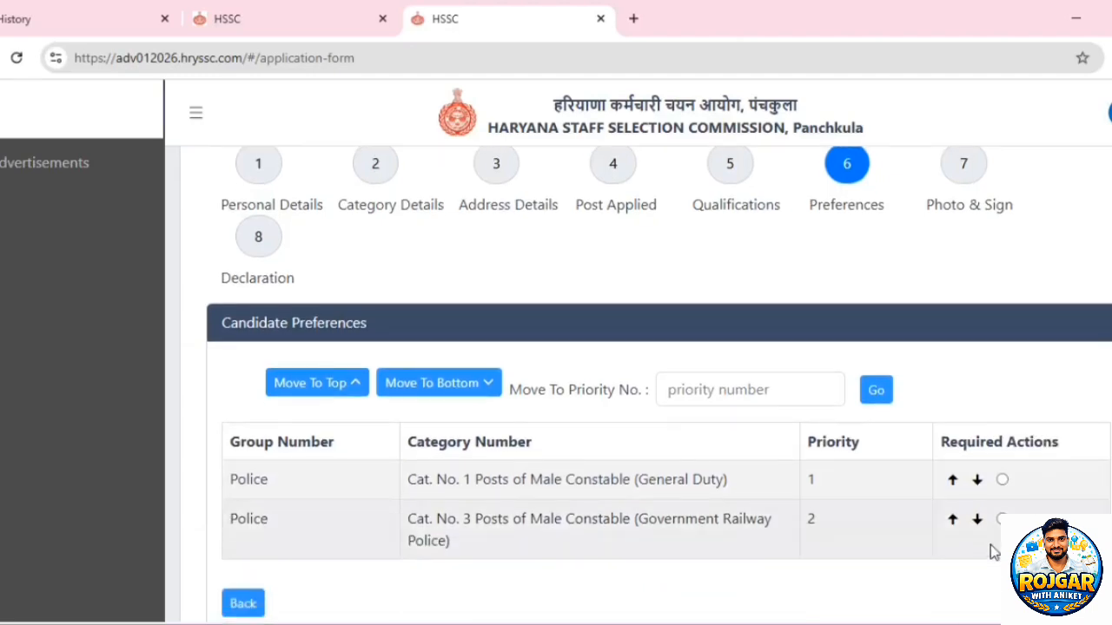
left_click(1003, 481)
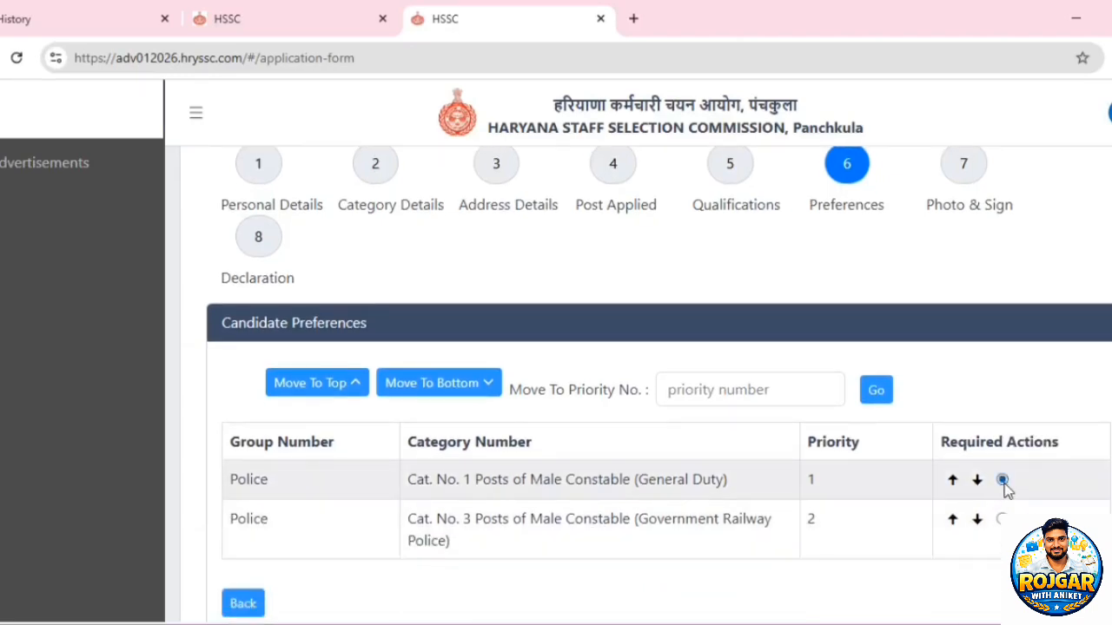
left_click(1002, 519)
left_click(1081, 604)
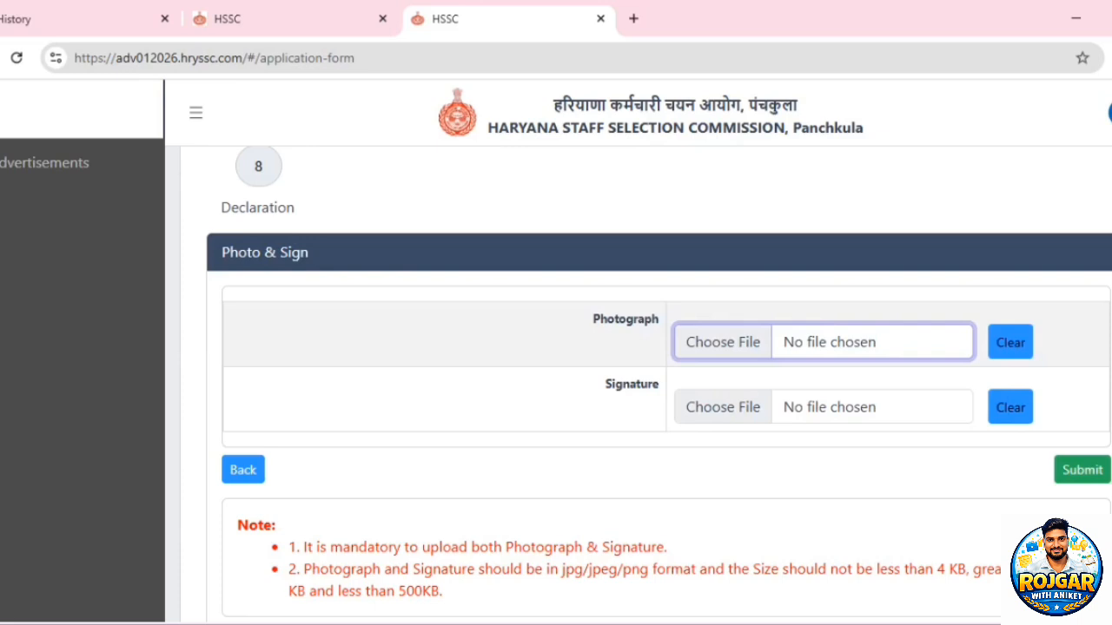
Step: Upload PHOTO.jpeg as the photograph and SIN.jpeg as the signature, and submit the photo and sign stage
left_click(740, 344)
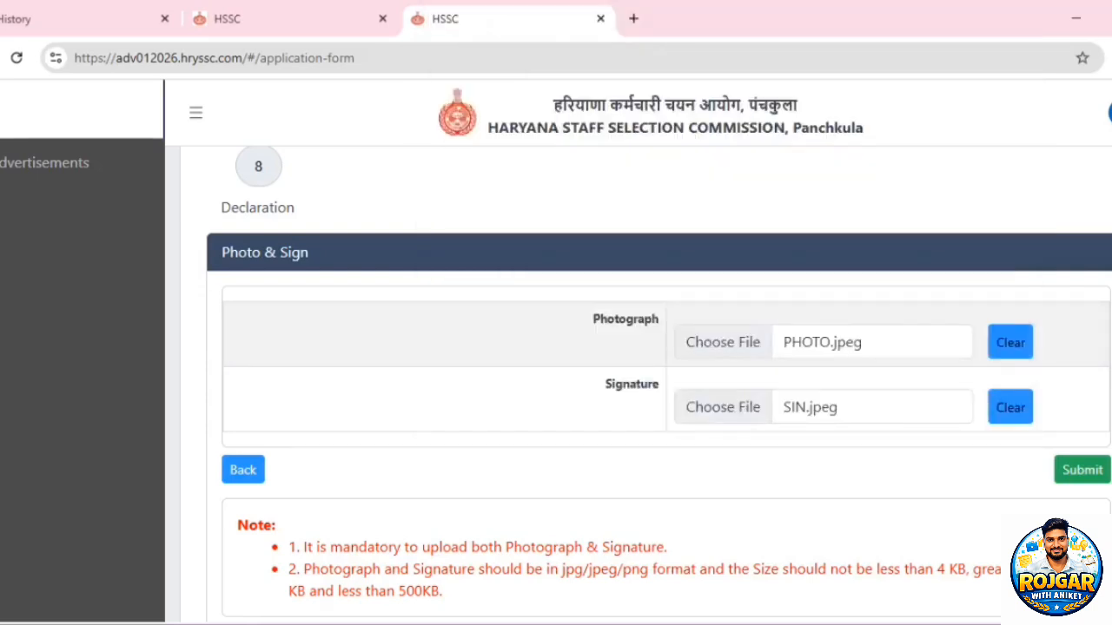
left_click(1086, 472)
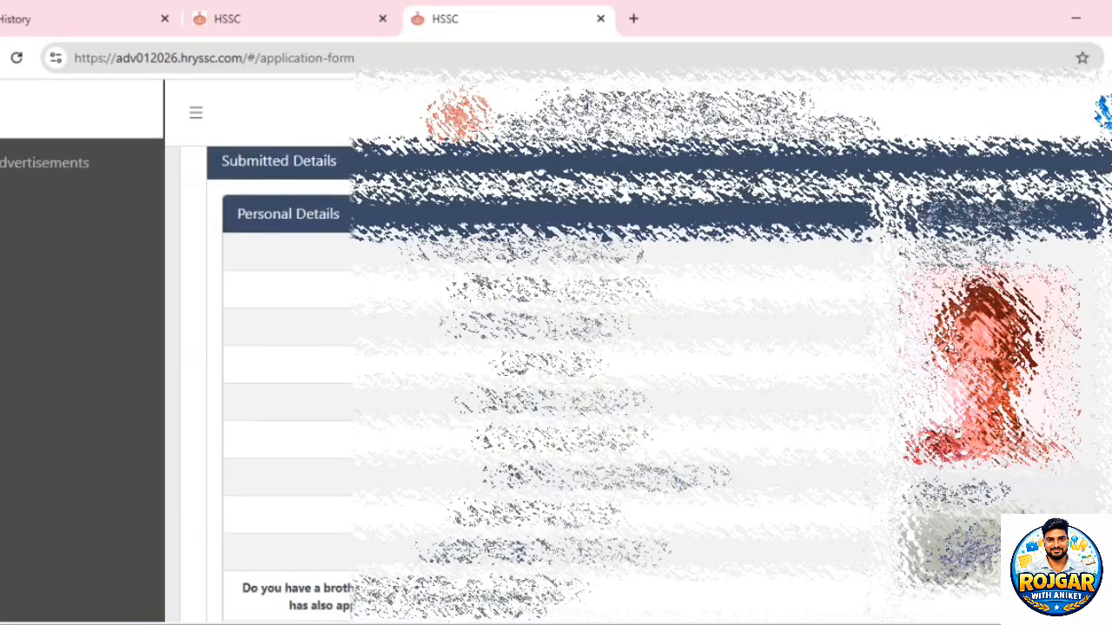
Step: Review the submitted details from the personal and category sections down to the declaration
scroll(660, 382, "down", 5)
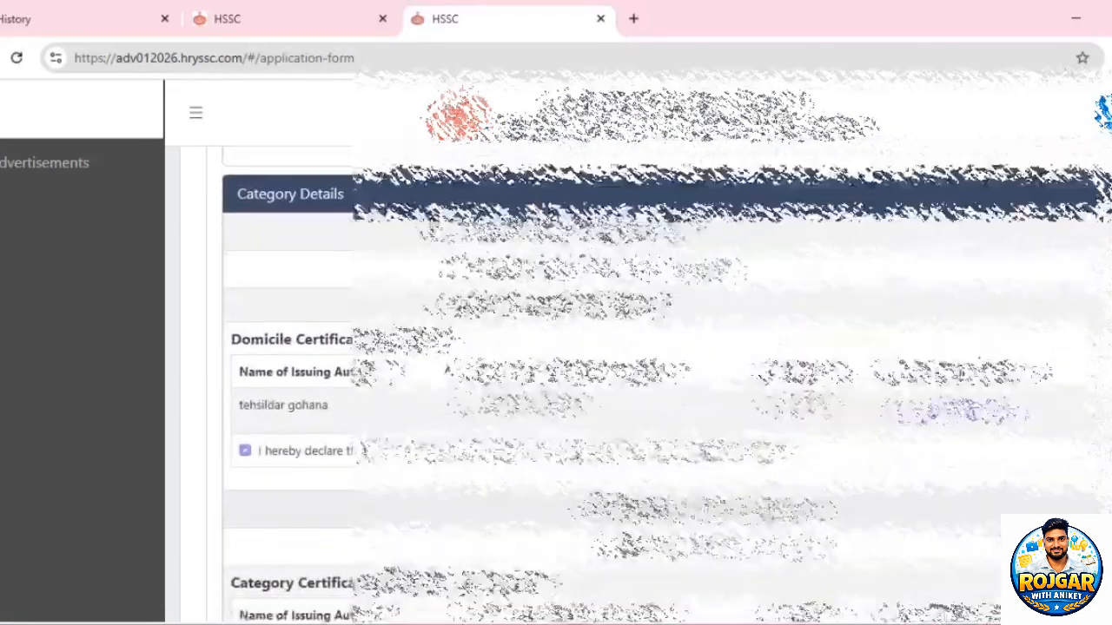
scroll(660, 382, "down", 2)
scroll(660, 382, "down", 20)
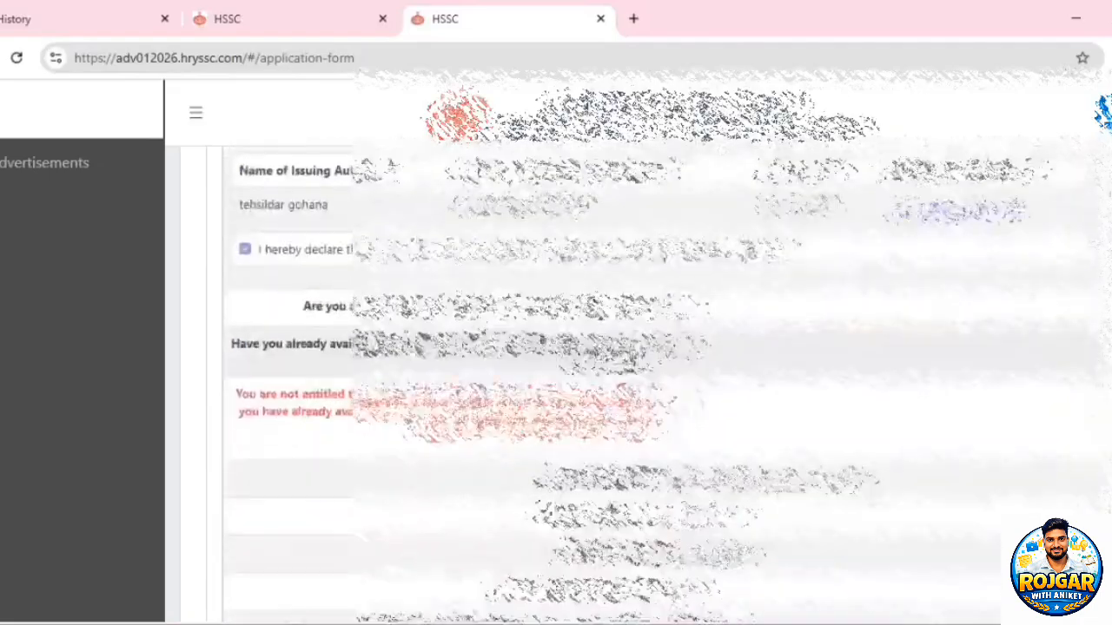
scroll(552, 410, "down", 5)
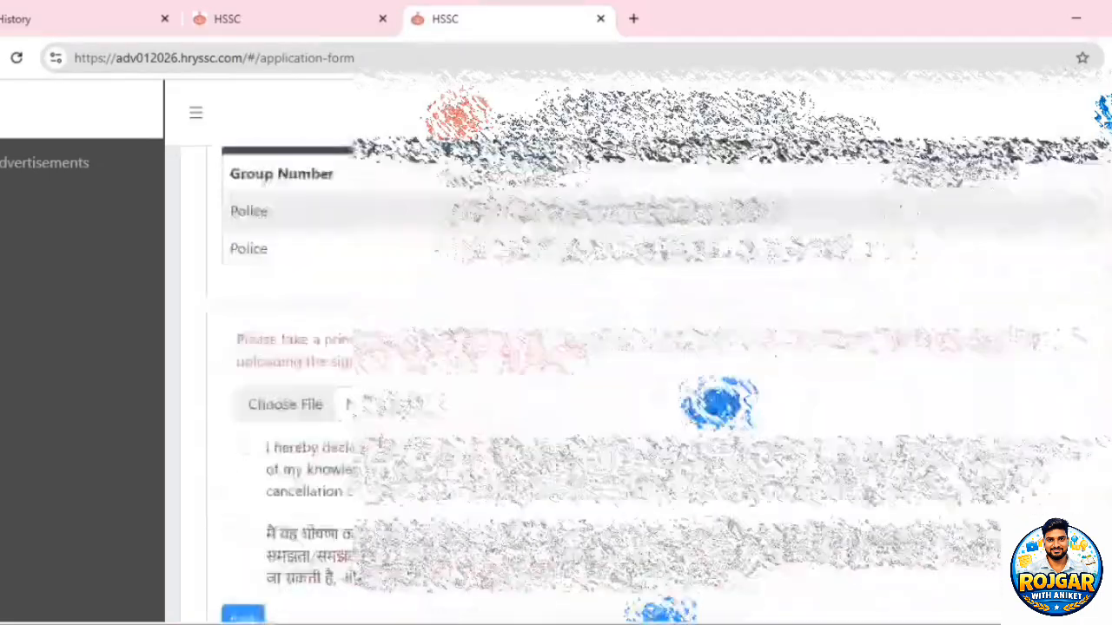